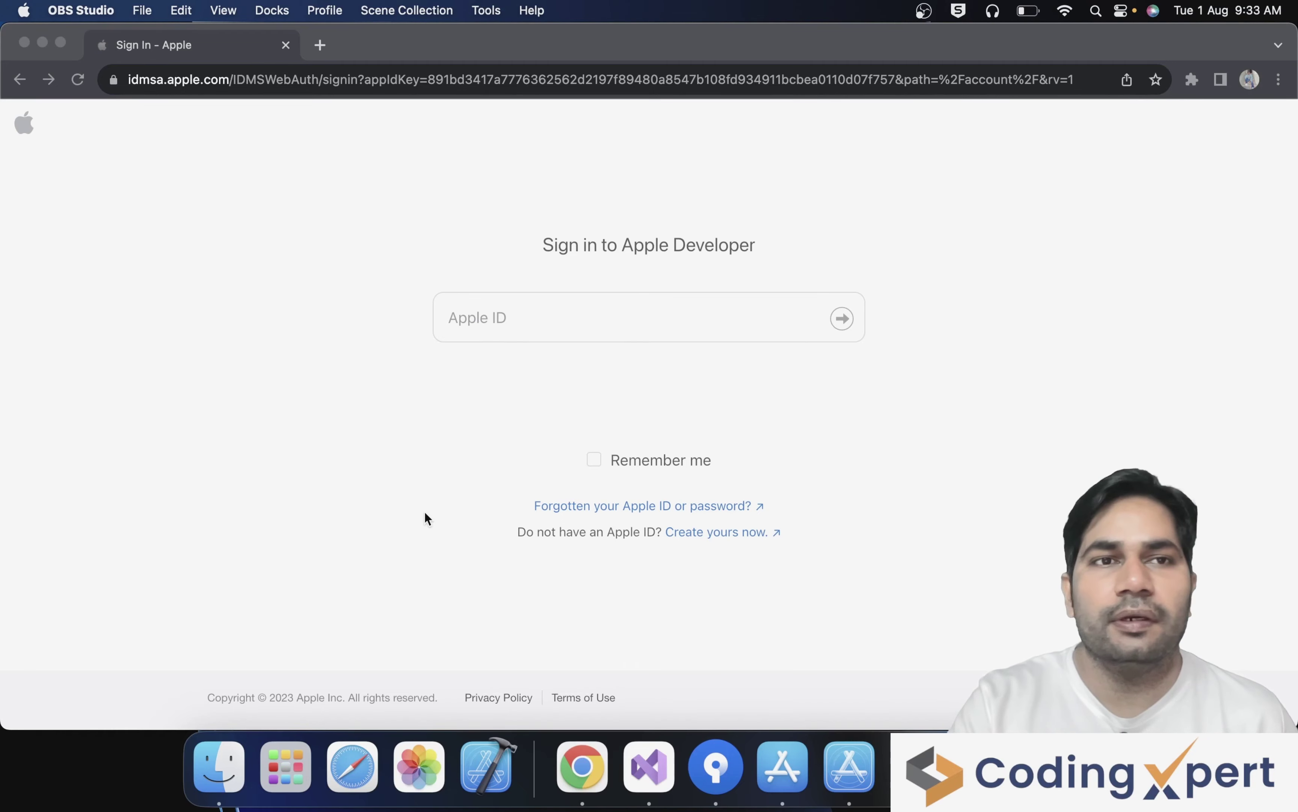
# Step: Load the developer.apple.com home page and go to the Account sign-in page
pyautogui.click(327, 73)
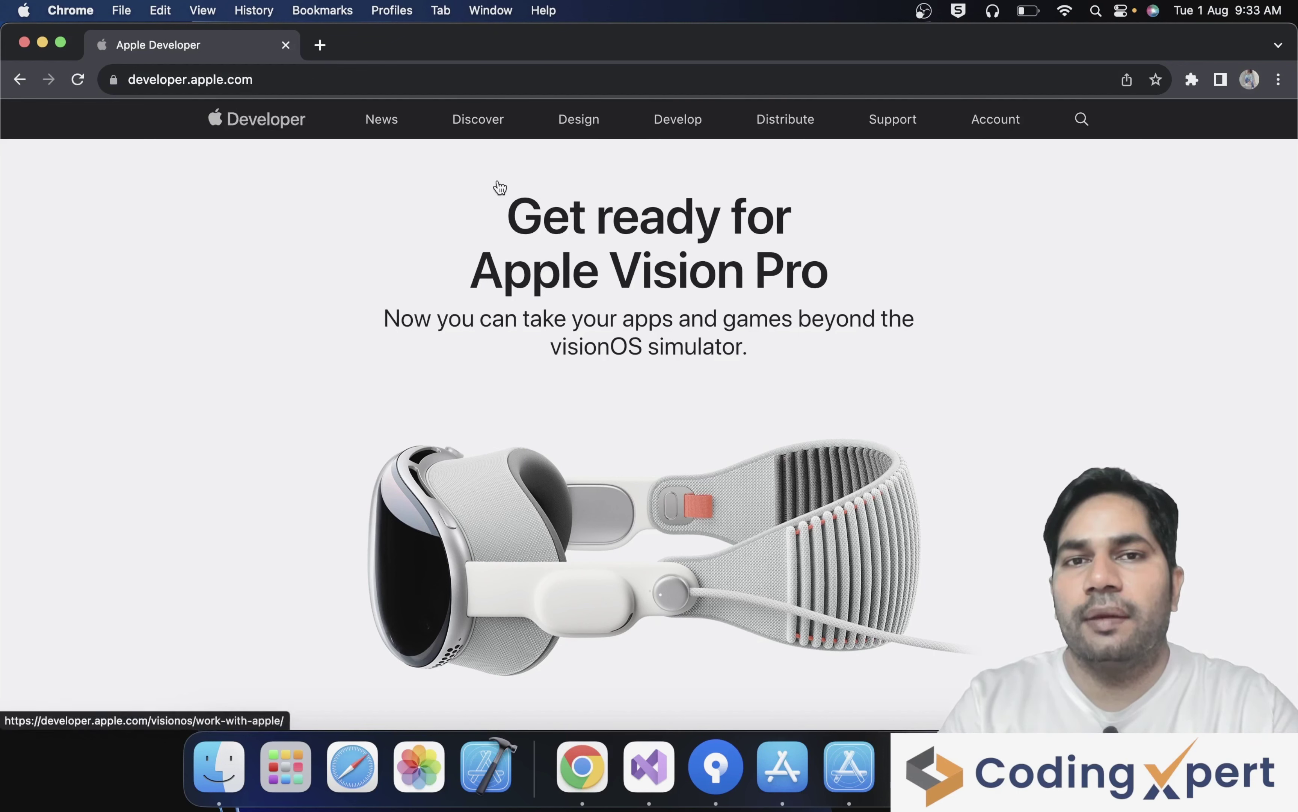
pyautogui.click(995, 120)
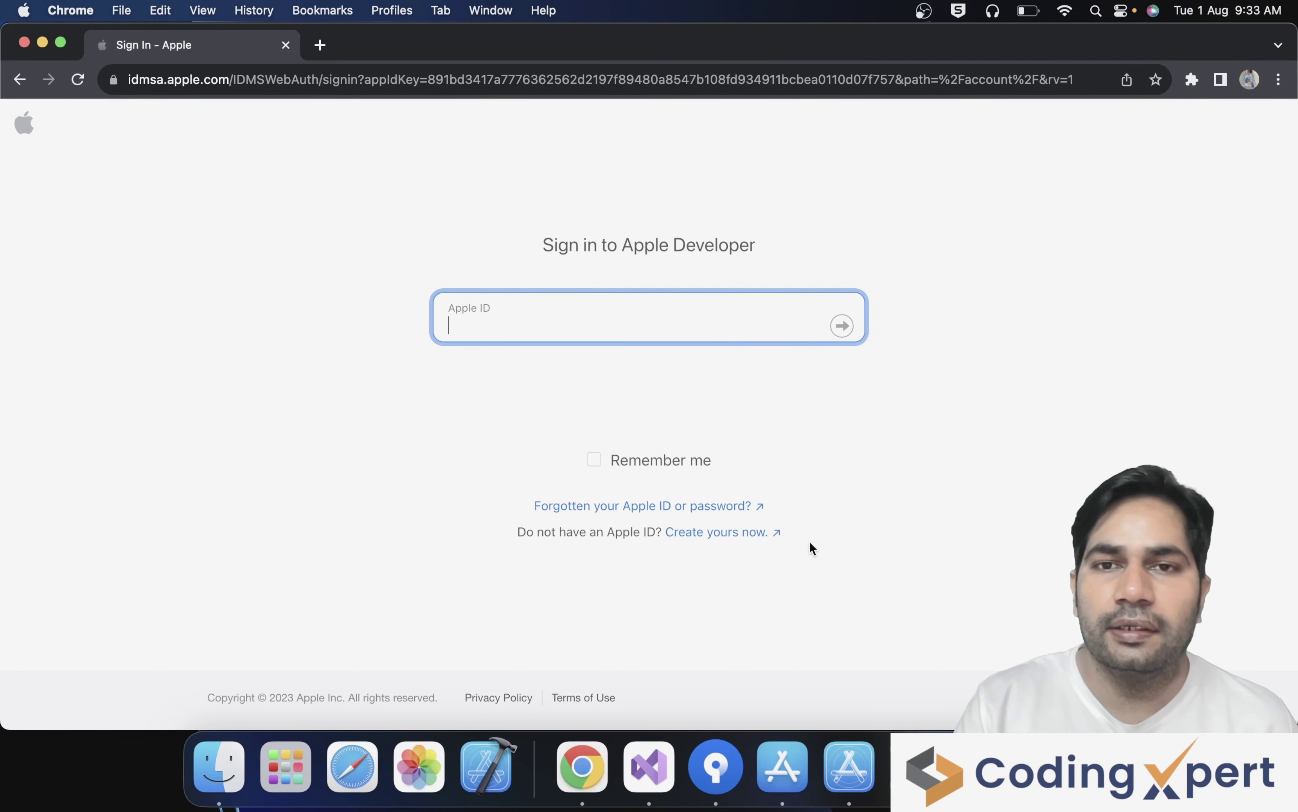
# Step: Back out of the Create Apple ID page and submit the saved Apple ID e-mail
pyautogui.click(752, 534)
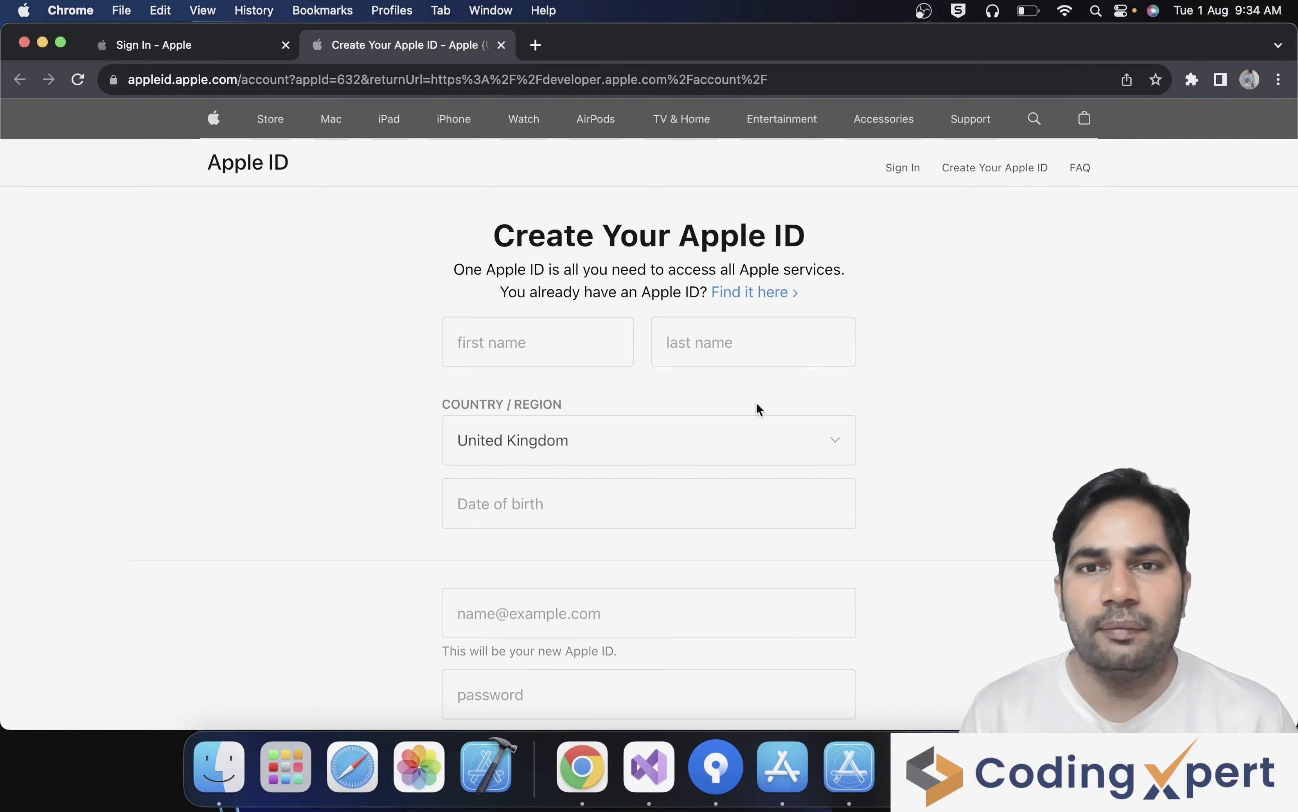
pyautogui.press('super+alt+Left')
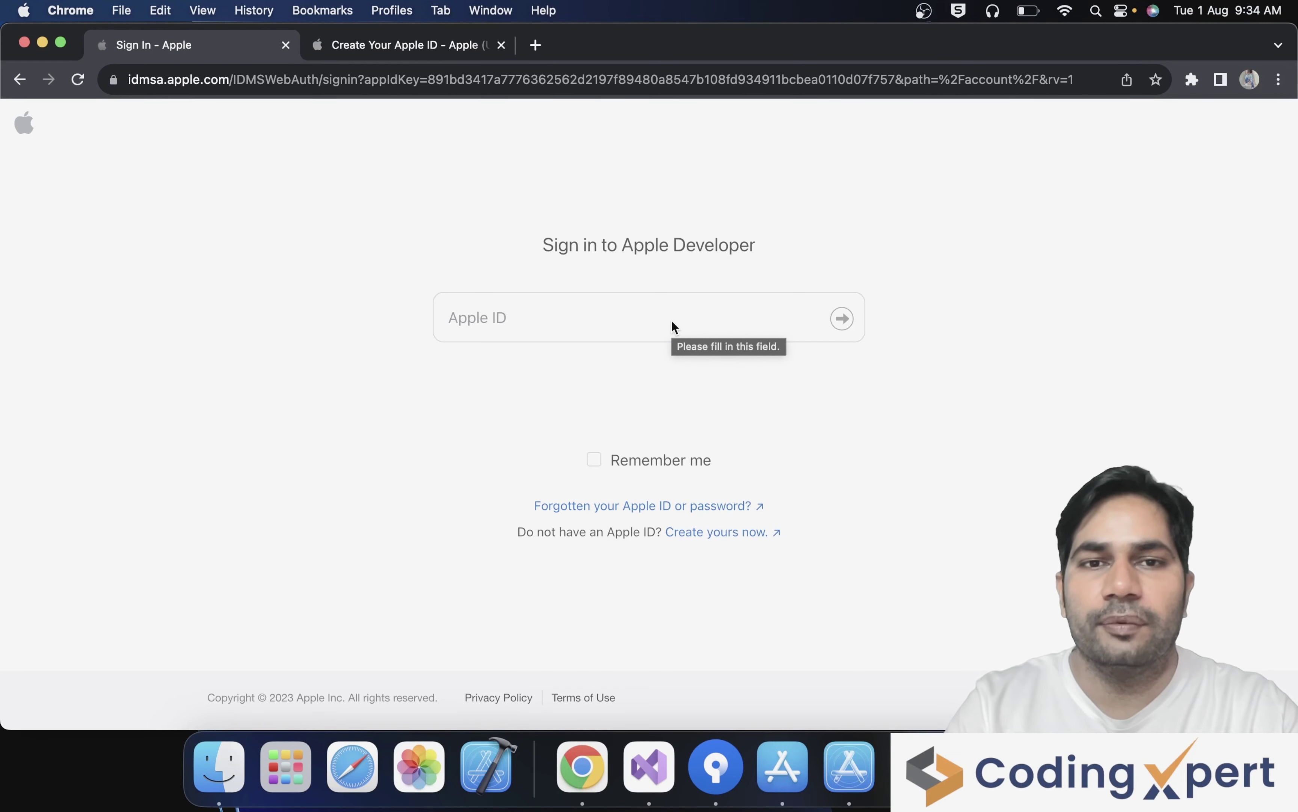
pyautogui.click(672, 321)
pyautogui.write('in')
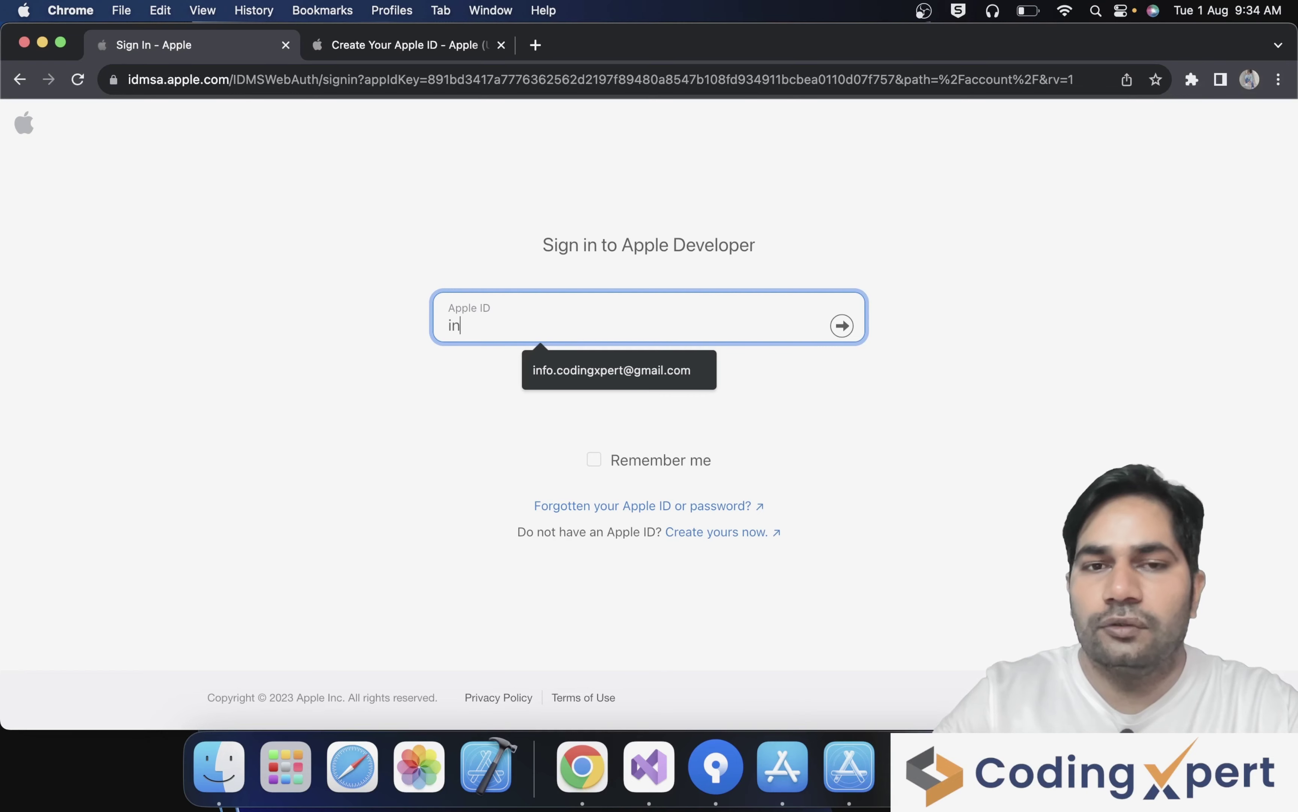
pyautogui.press('Down')
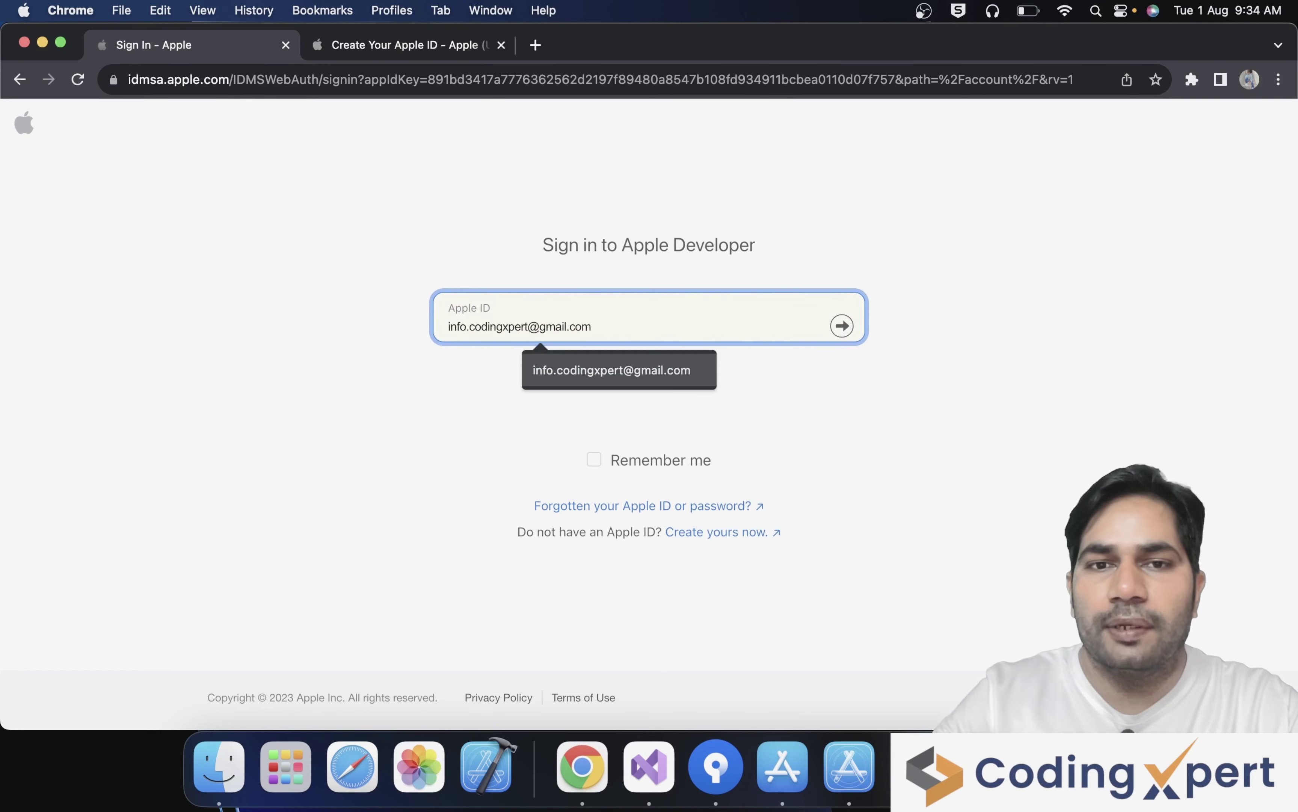
pyautogui.press('Return')
pyautogui.click(840, 328)
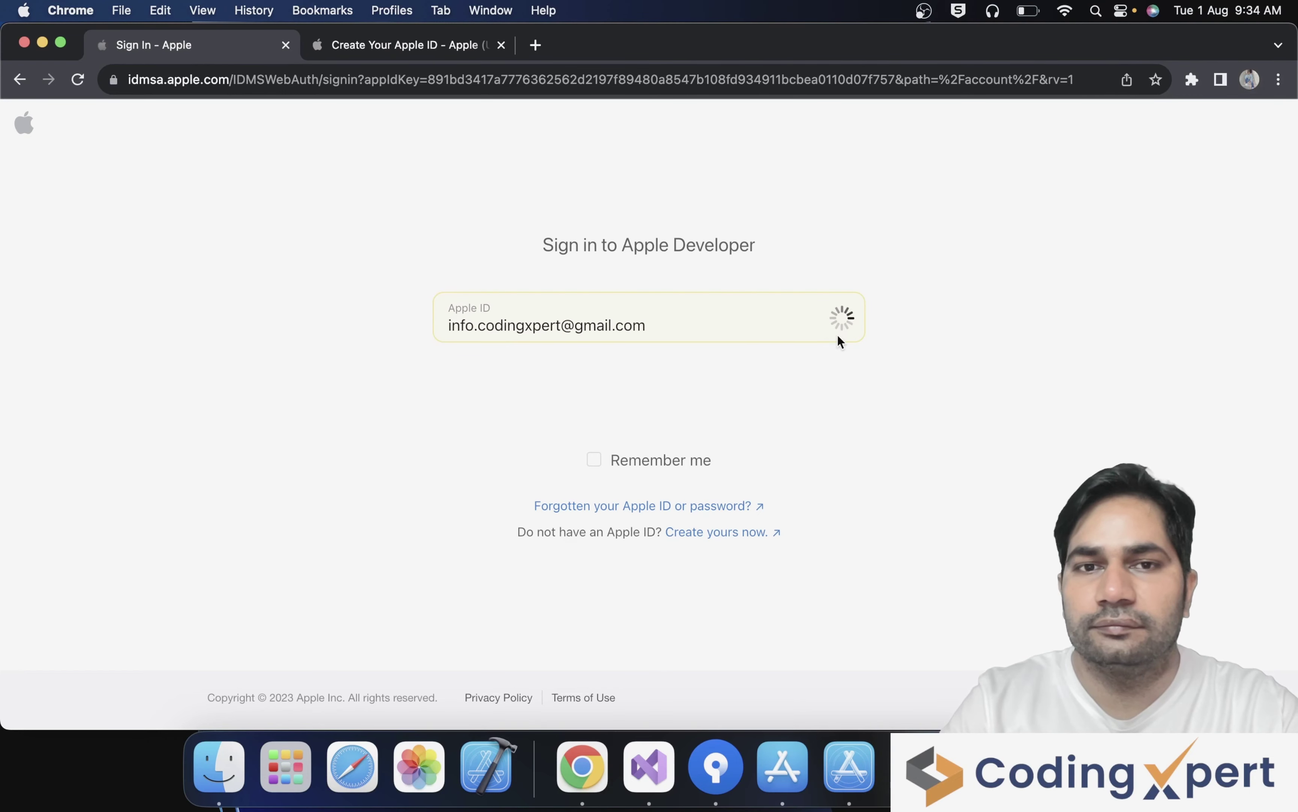
# Step: Enter the account password and complete the website sign-in
pyautogui.click(608, 374)
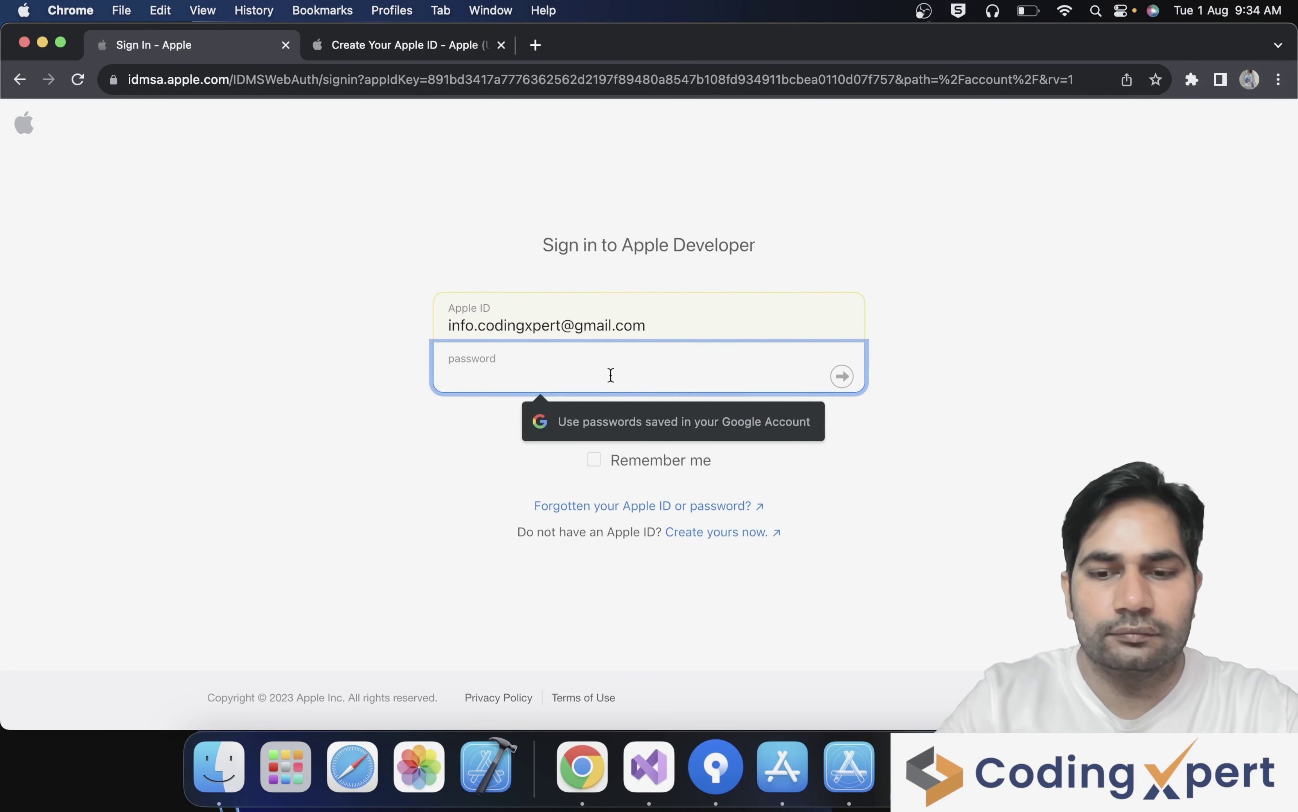
pyautogui.write('••••')
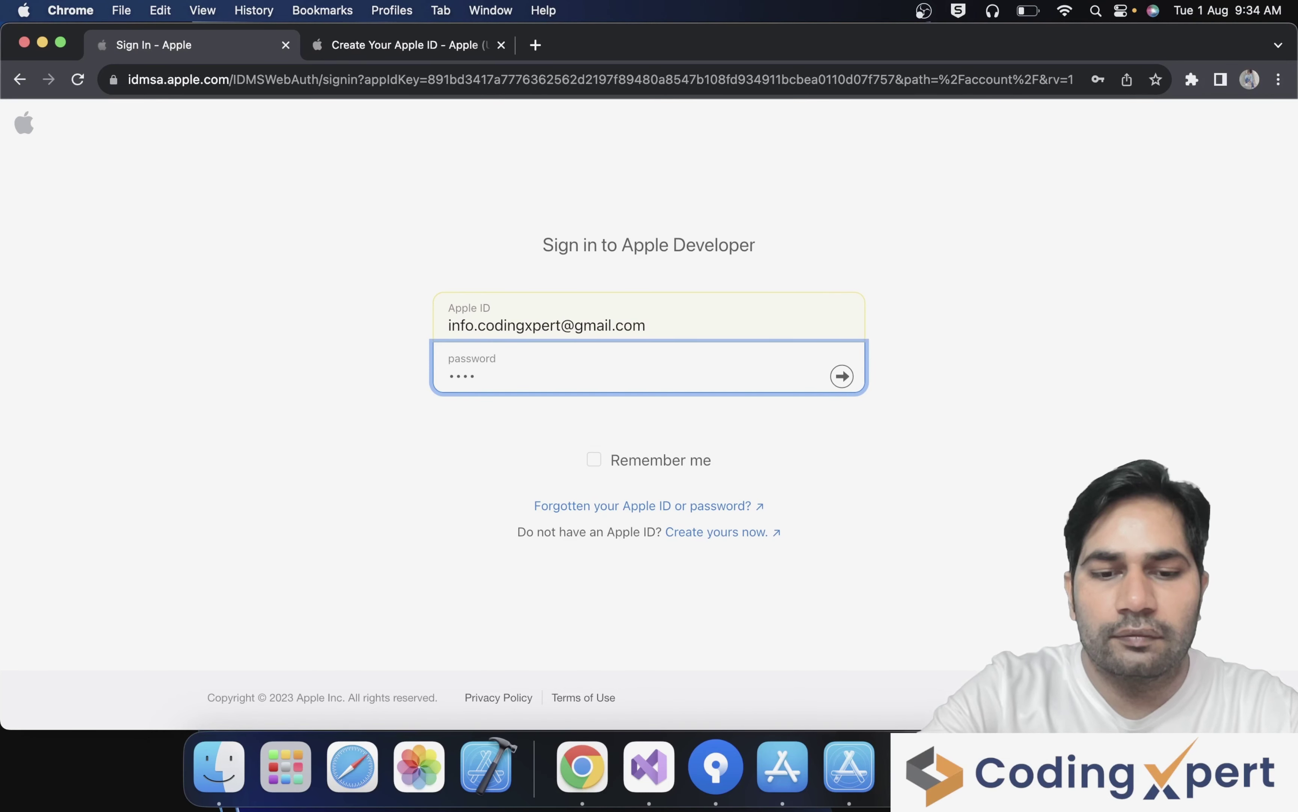
pyautogui.write('•••••')
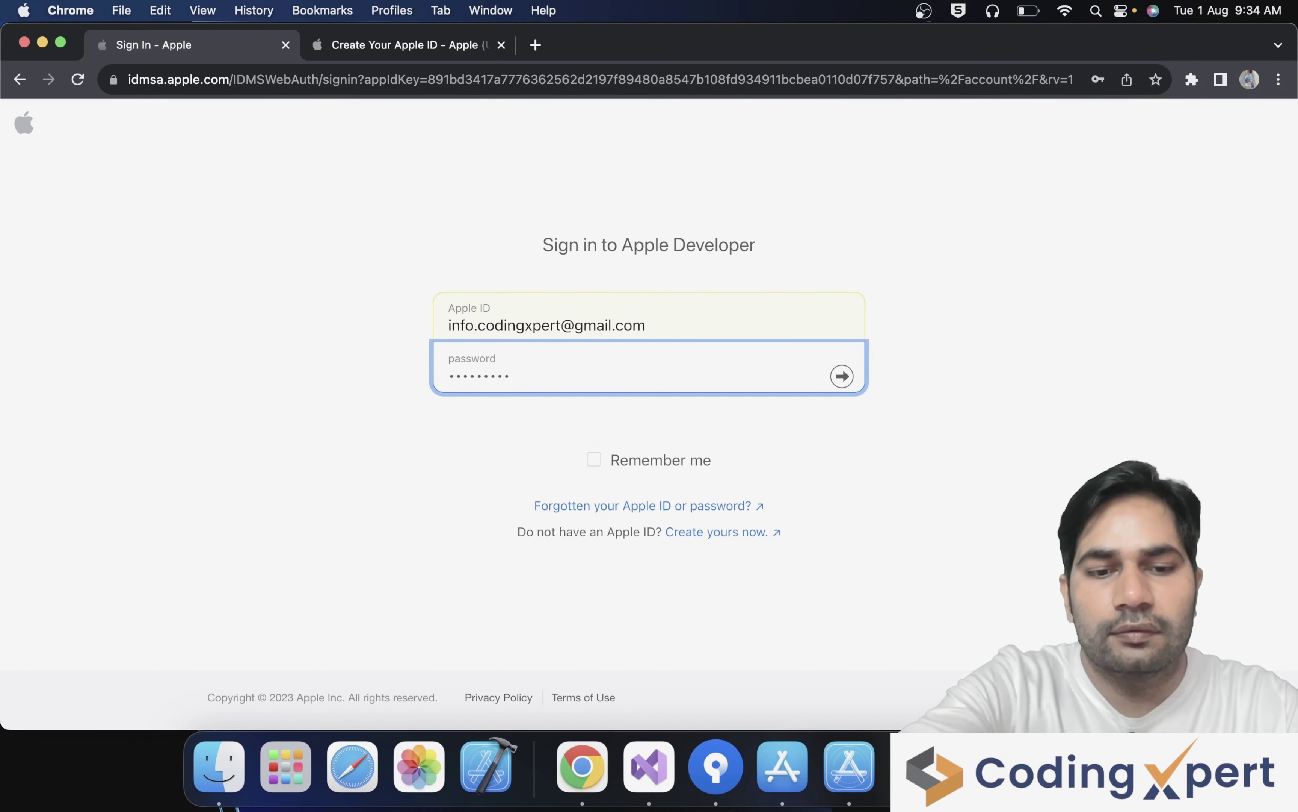
pyautogui.write('•••')
pyautogui.click(842, 376)
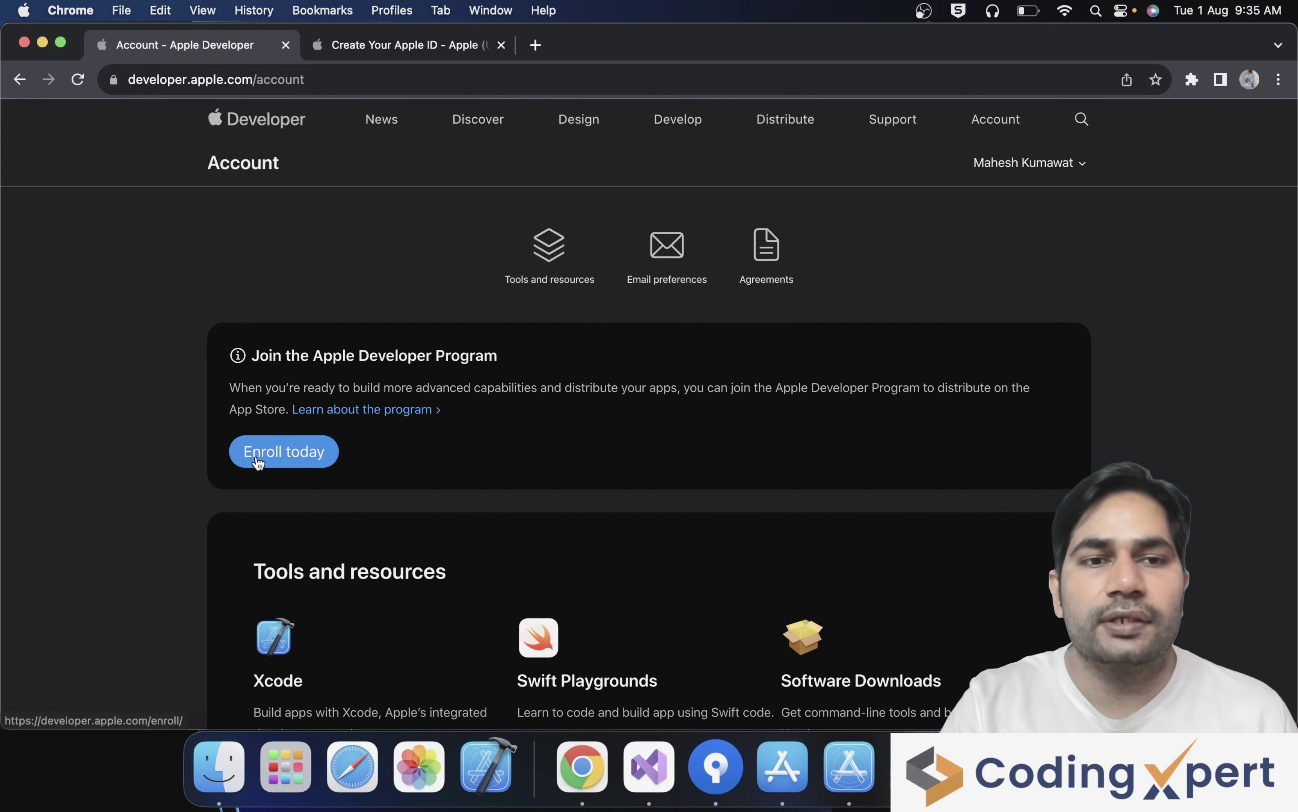
# Step: Choose Enroll today, then get the Apple Developer app via 'Download on the App Store'
pyautogui.click(298, 457)
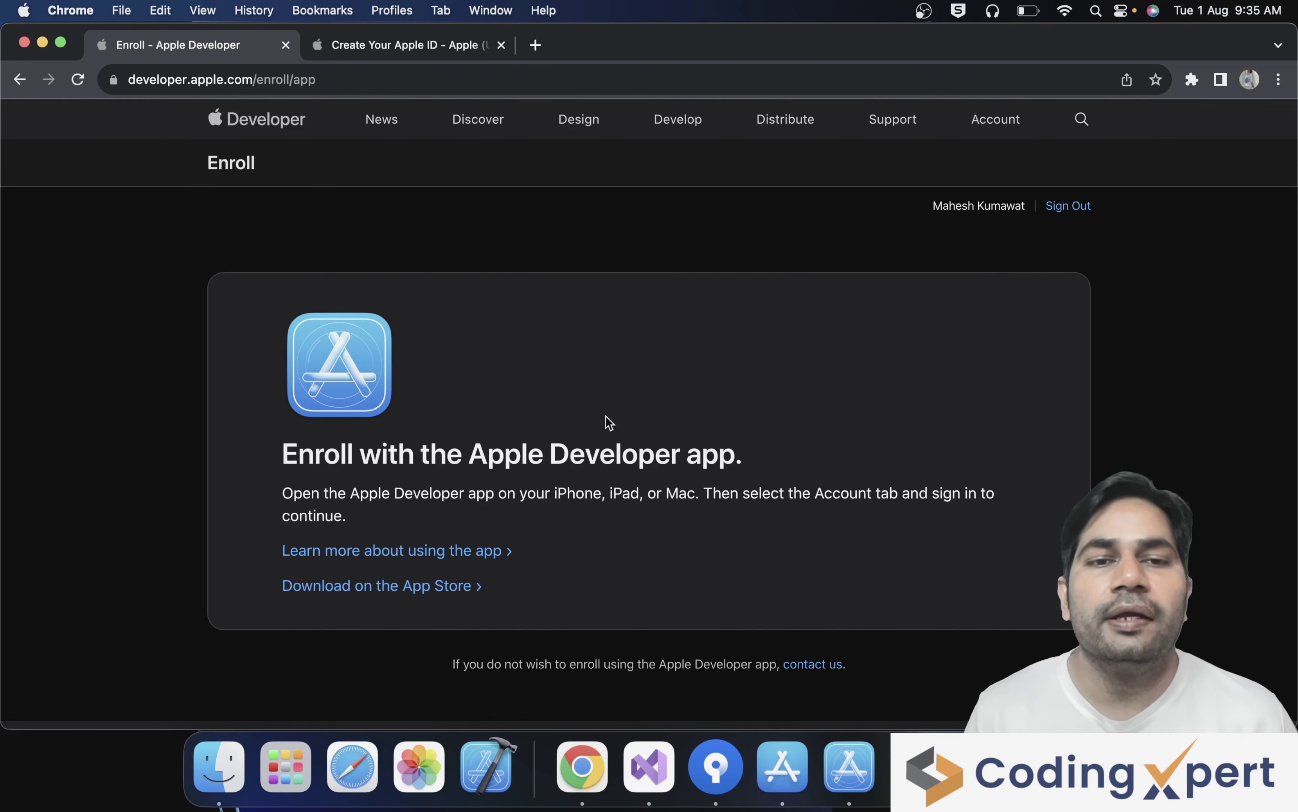
pyautogui.click(435, 588)
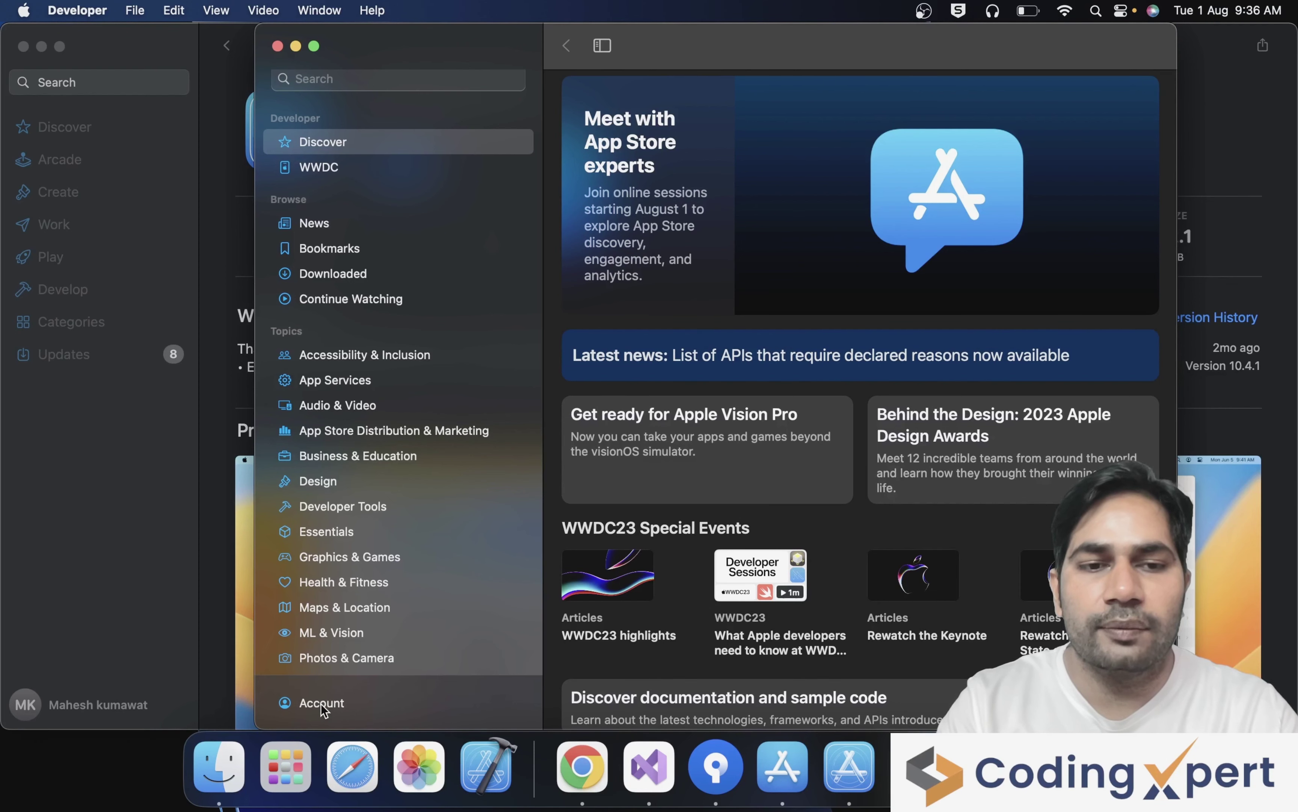
# Step: From the app's Account sidebar, sign in with Apple ID using the account e-mail and password
pyautogui.click(322, 703)
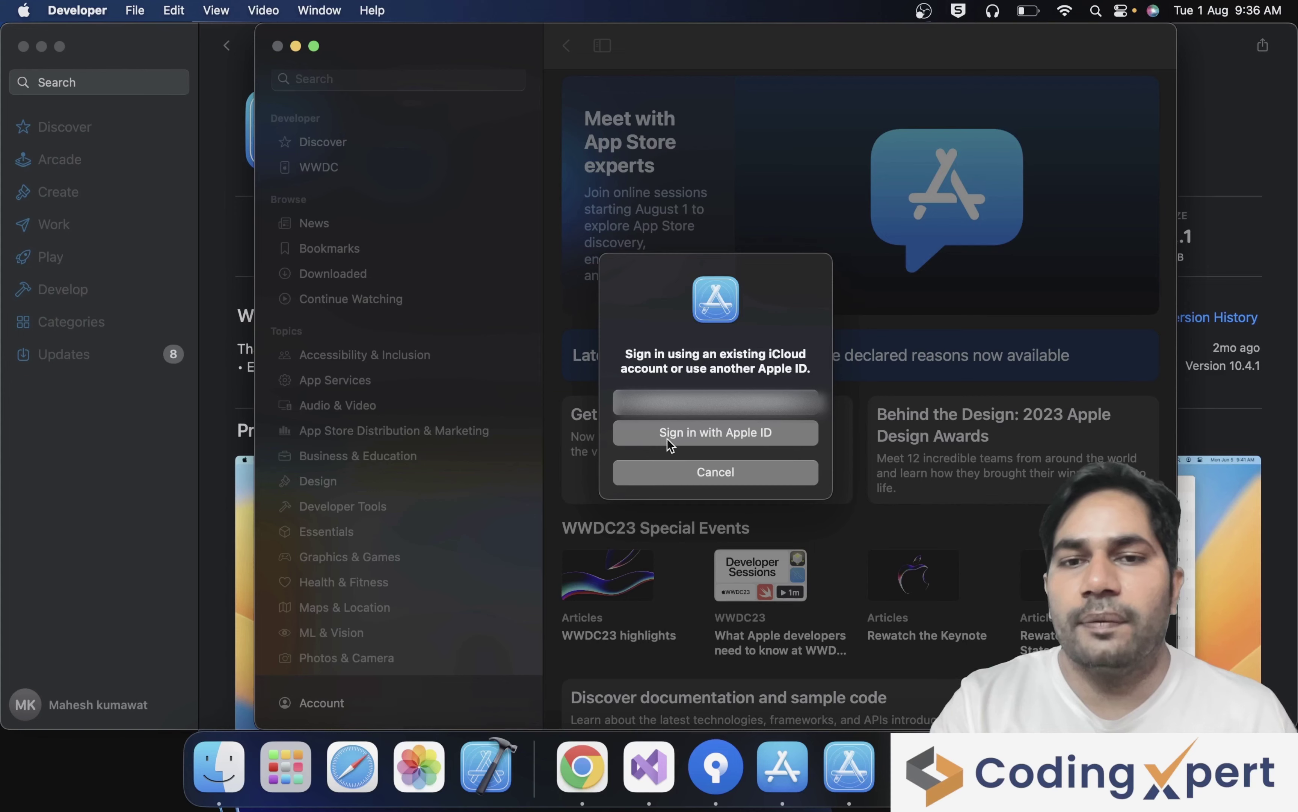
pyautogui.click(735, 437)
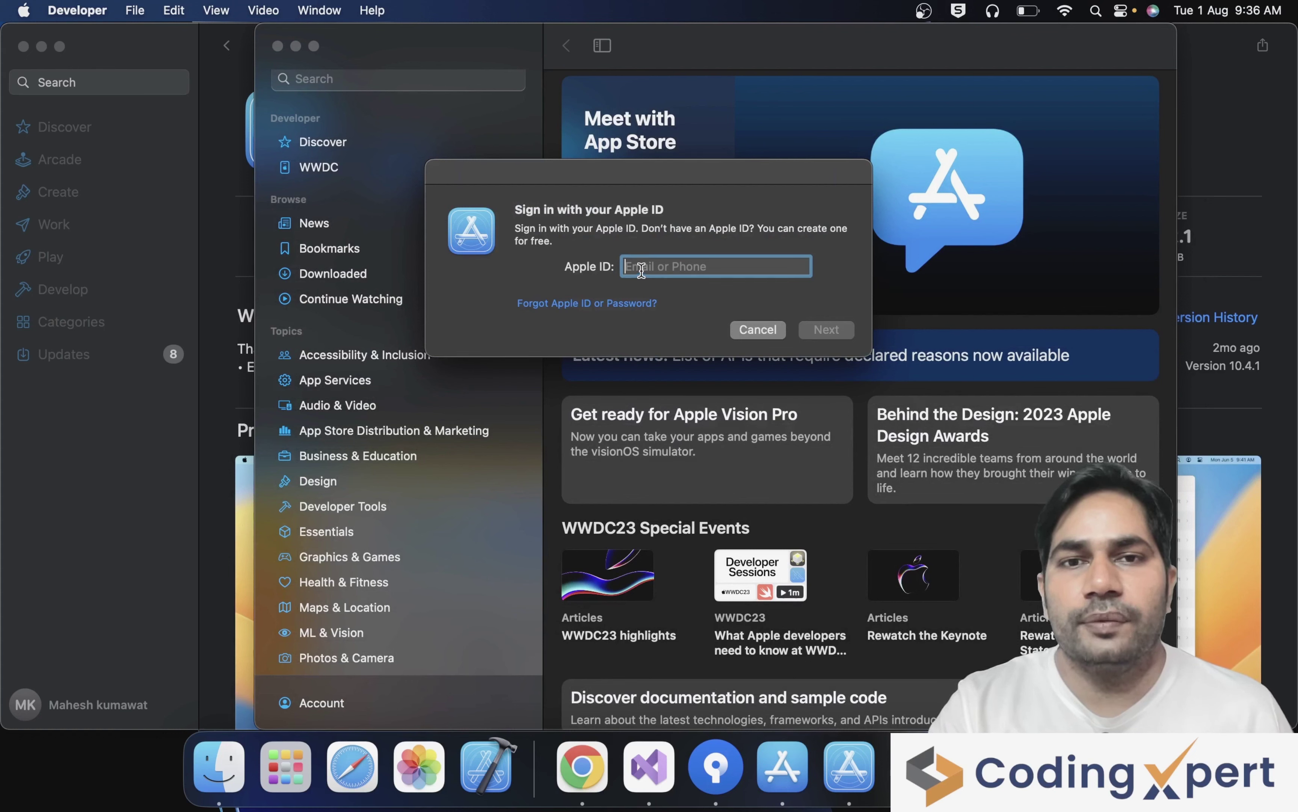
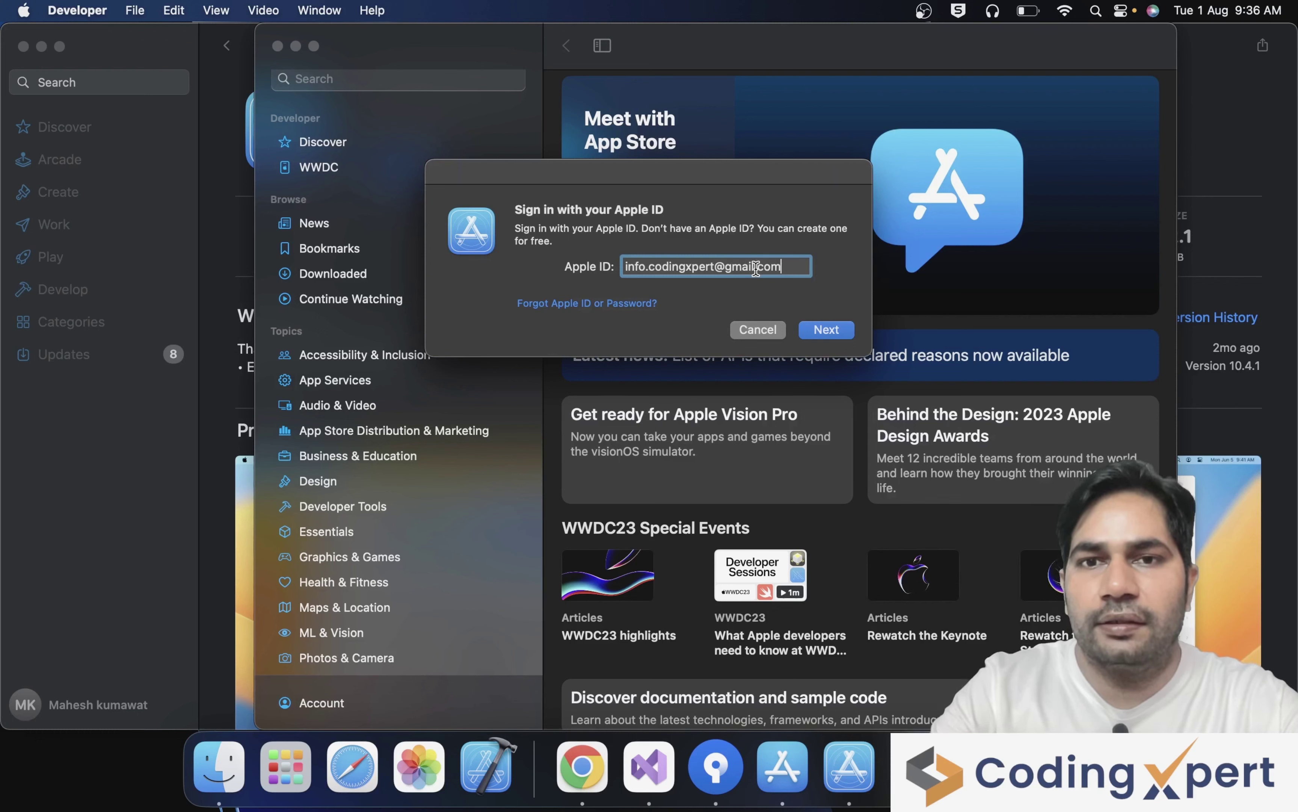
pyautogui.click(828, 331)
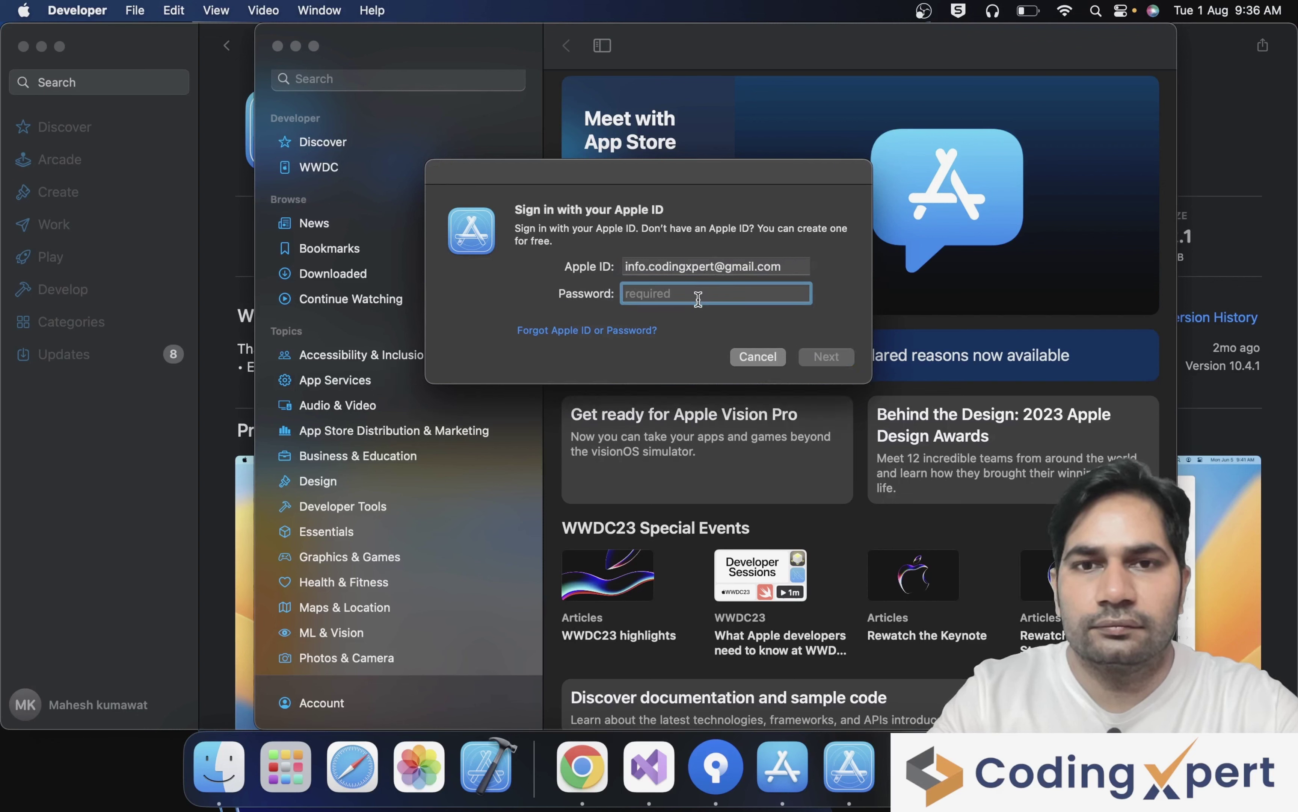
pyautogui.write('••••')
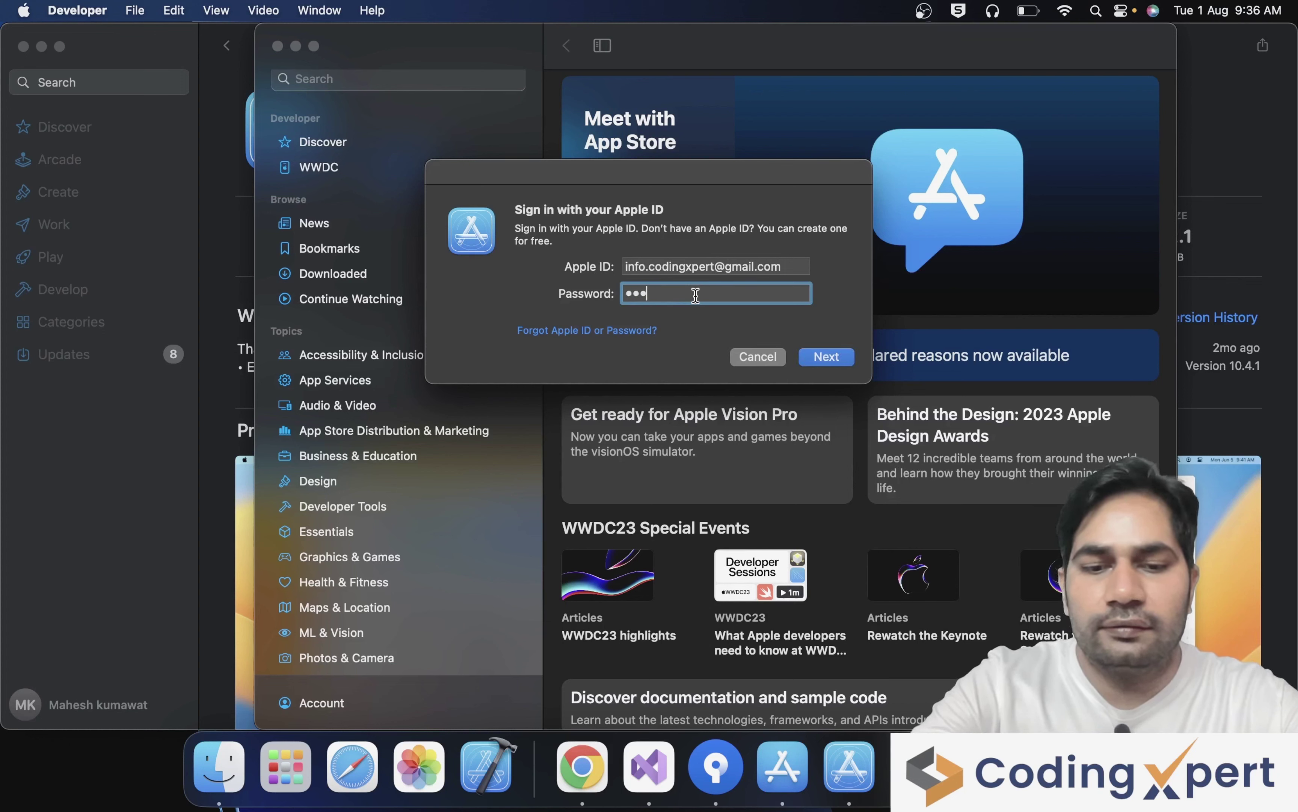
pyautogui.write('••••••')
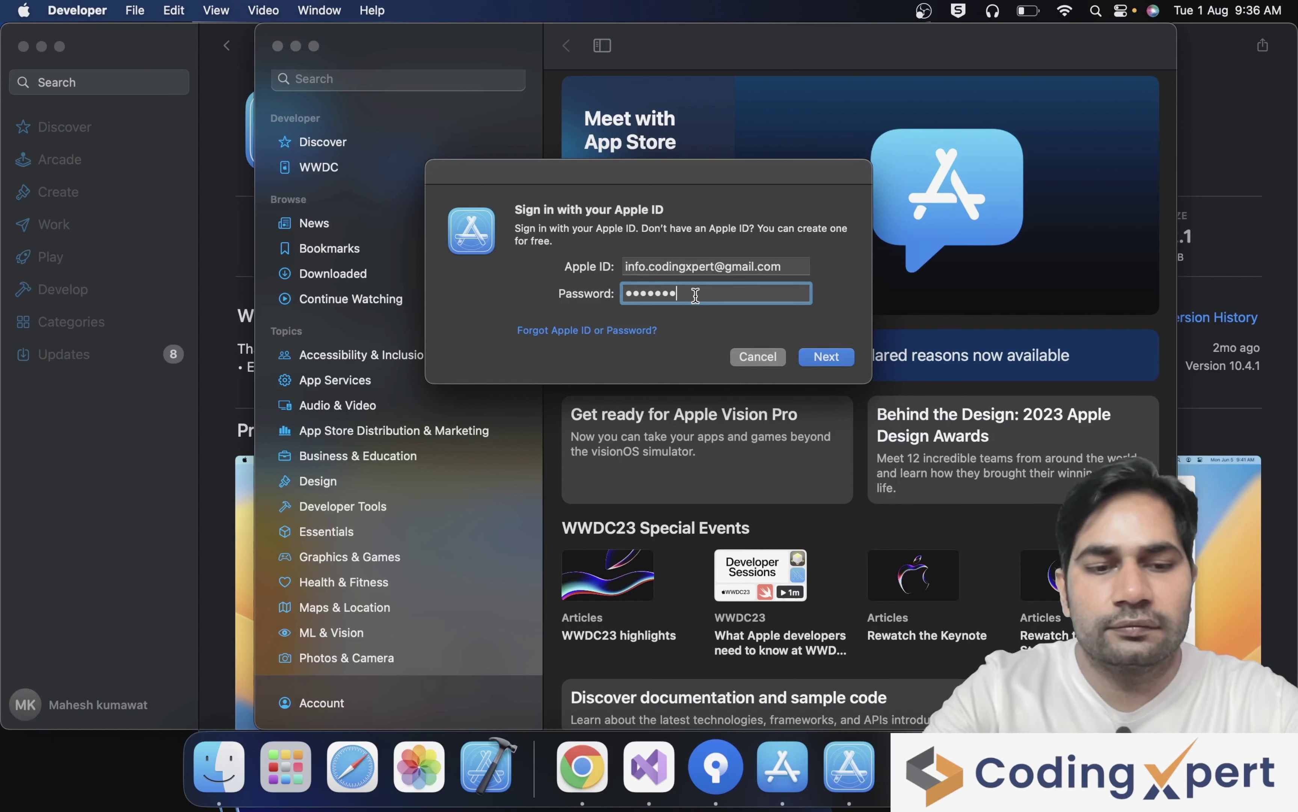
pyautogui.write('••')
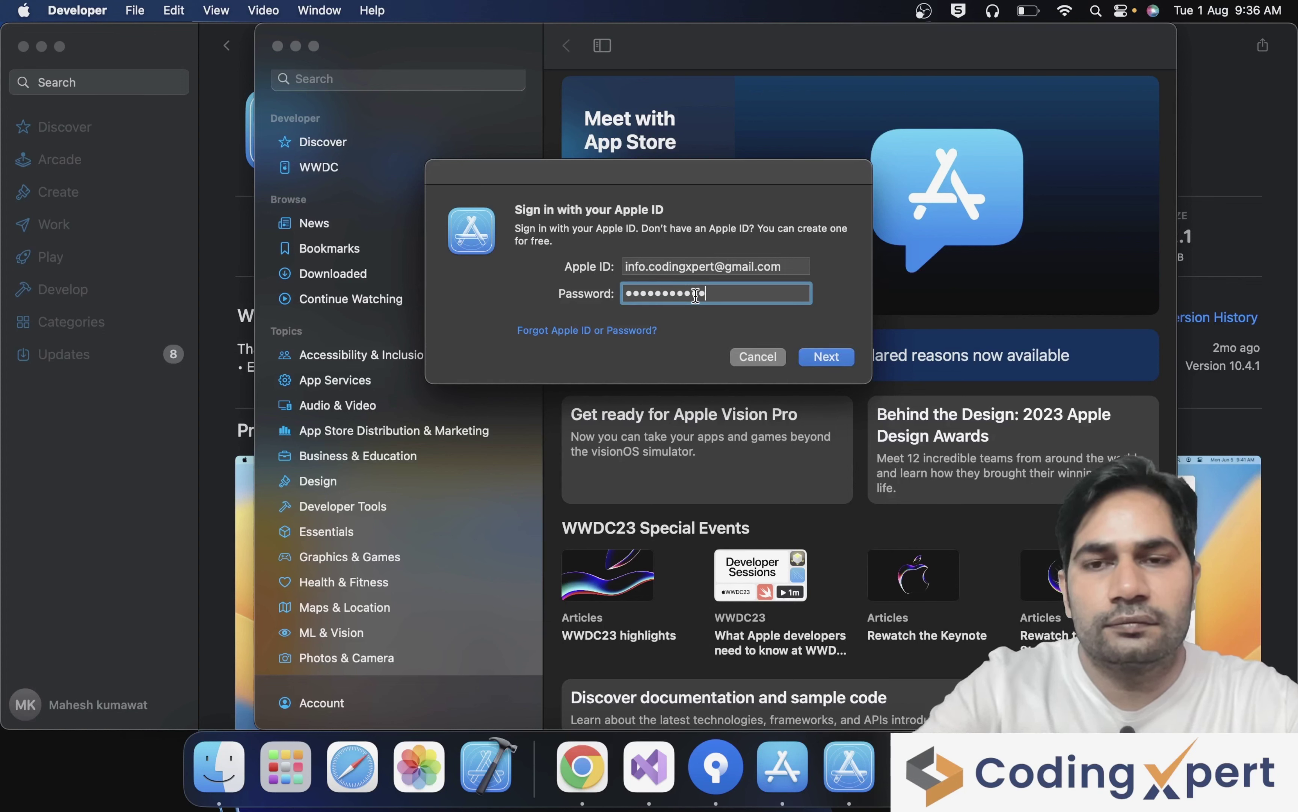
pyautogui.click(825, 357)
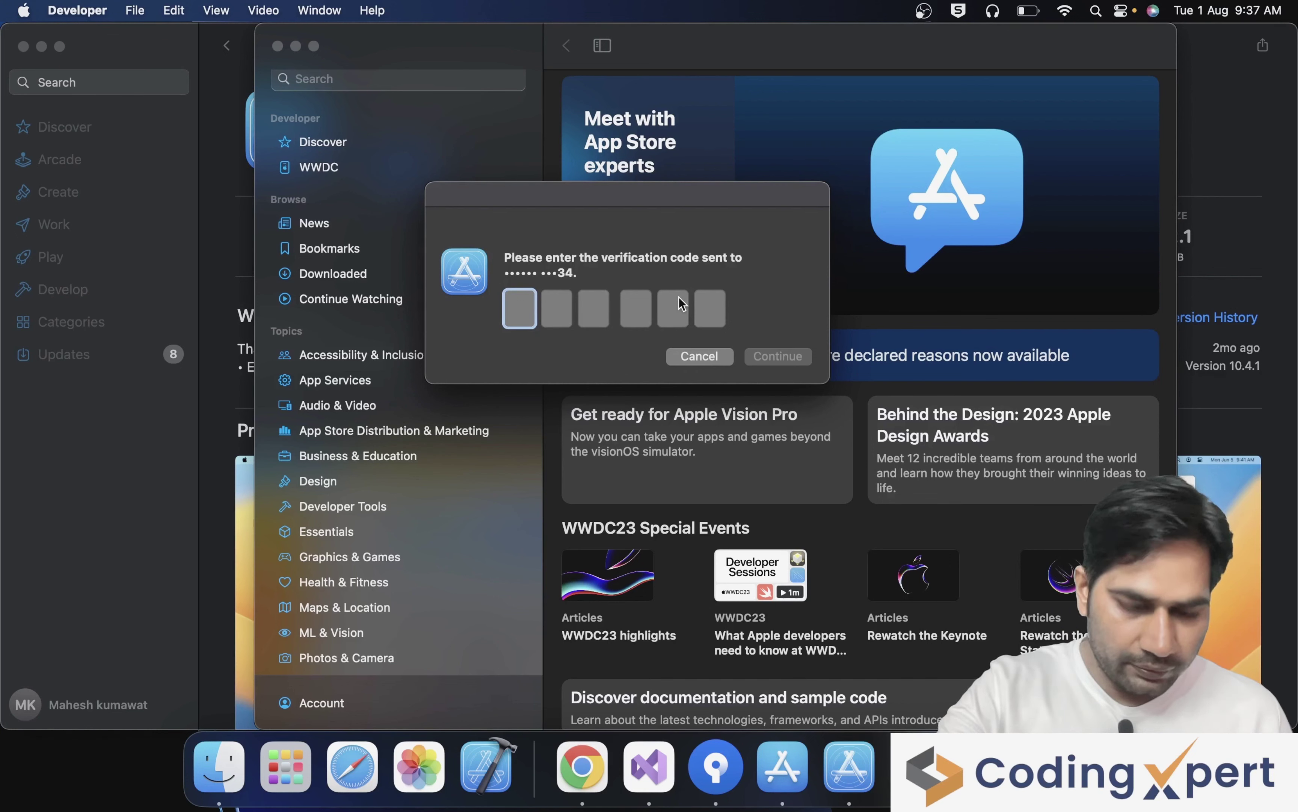
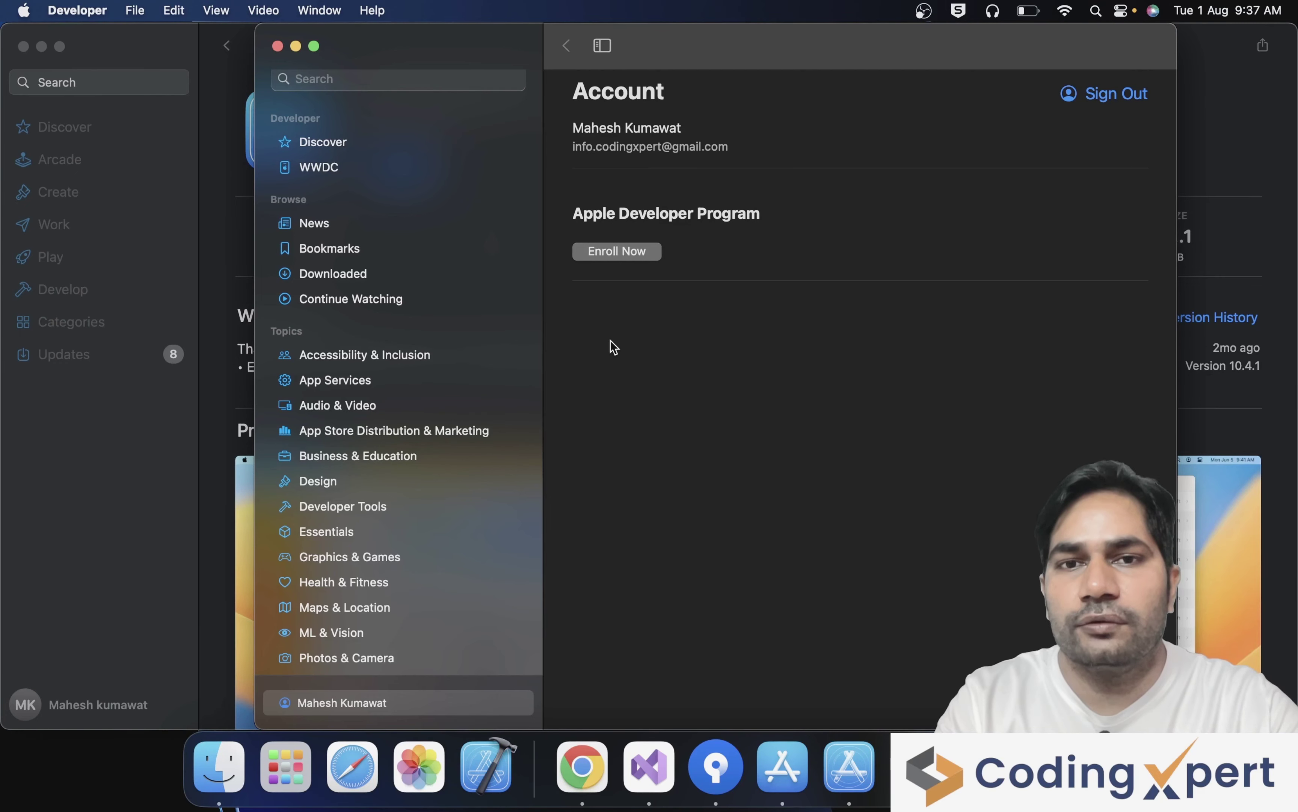
# Step: Choose Enroll Now under Apple Developer Program on the Account page
pyautogui.click(635, 252)
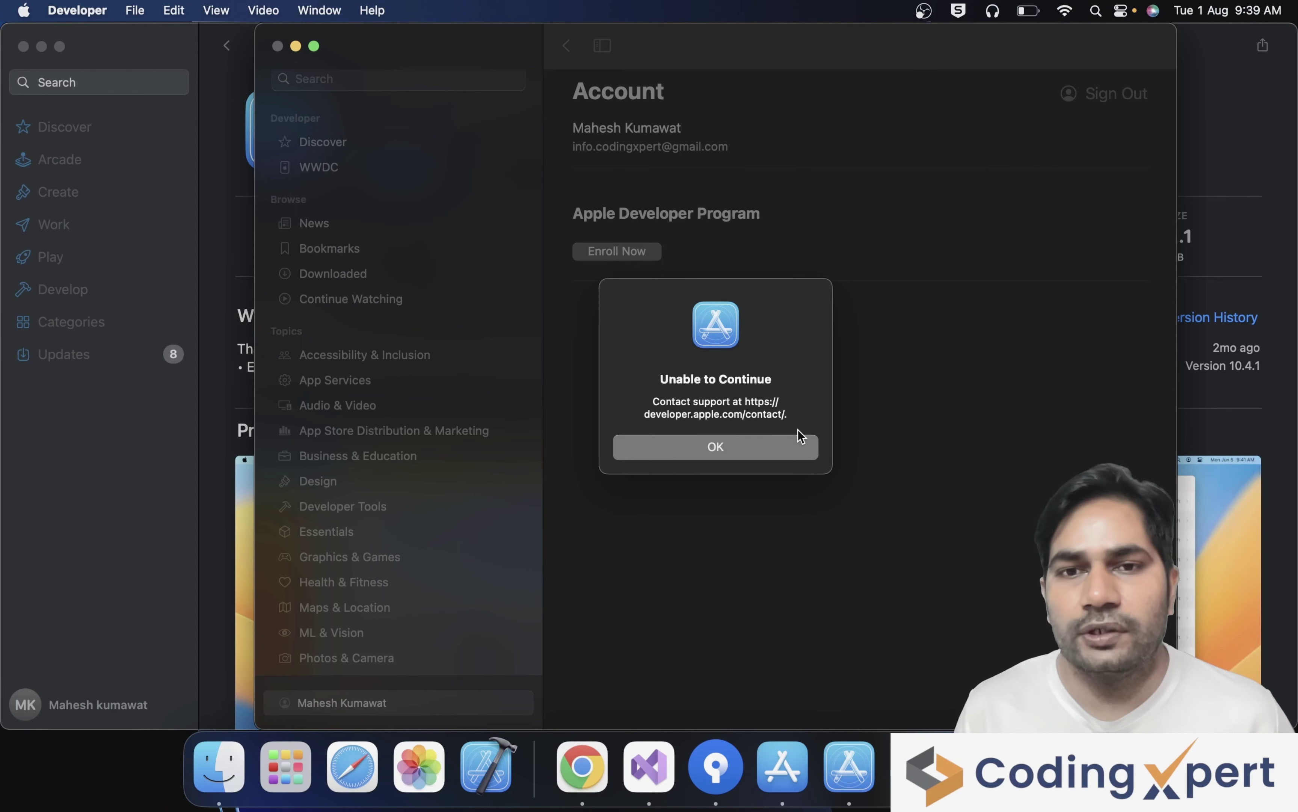
# Step: Close the Unable to Continue alert with OK
pyautogui.click(752, 450)
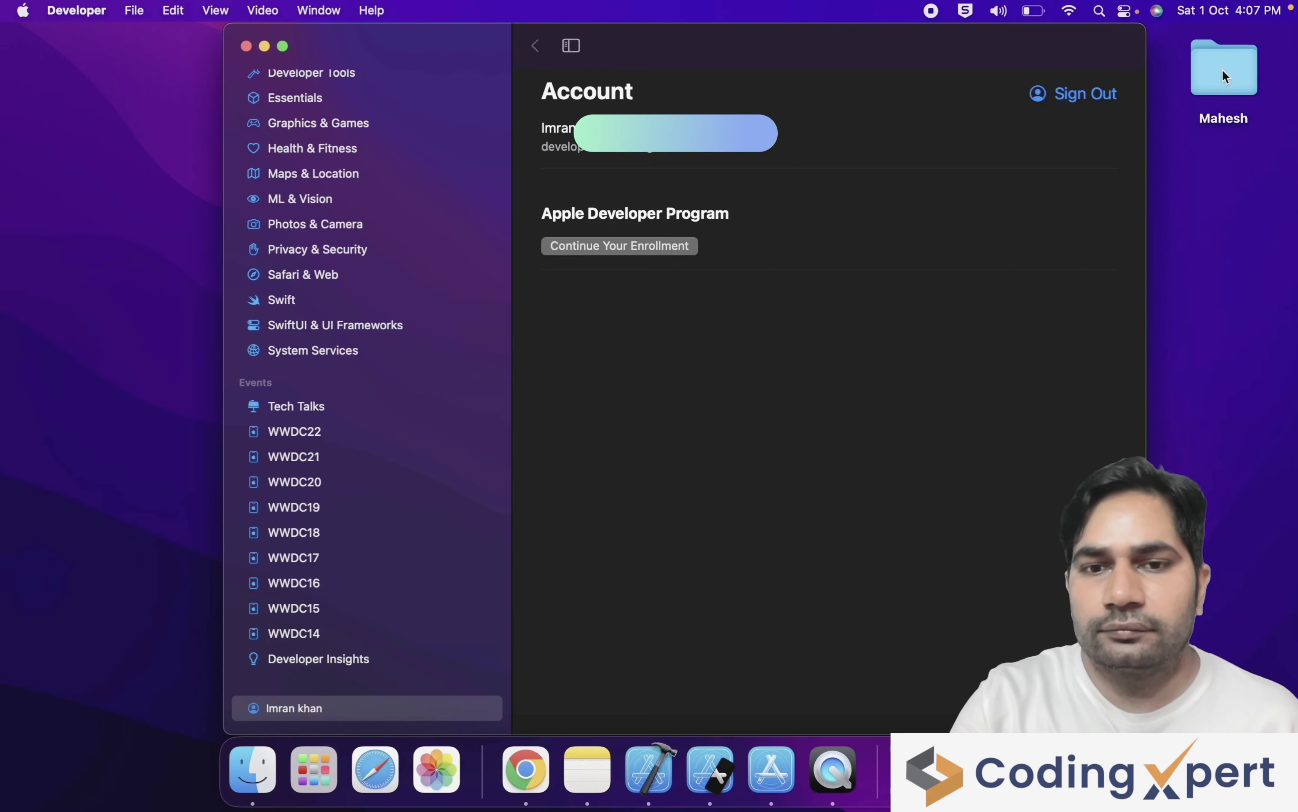
# Step: Choose Continue Your Enrollment, review Program Membership Benefits, and continue
pyautogui.click(613, 246)
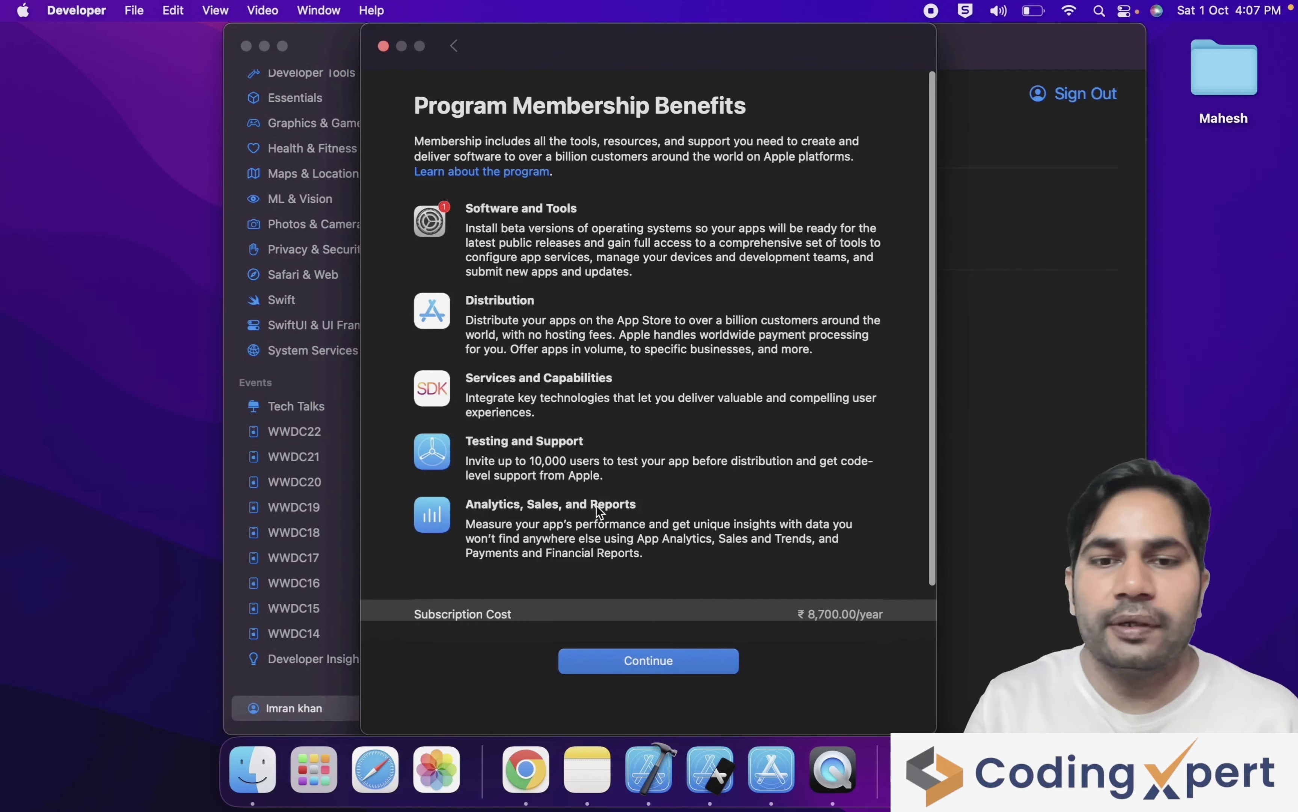
pyautogui.scroll(-2, 598, 510)
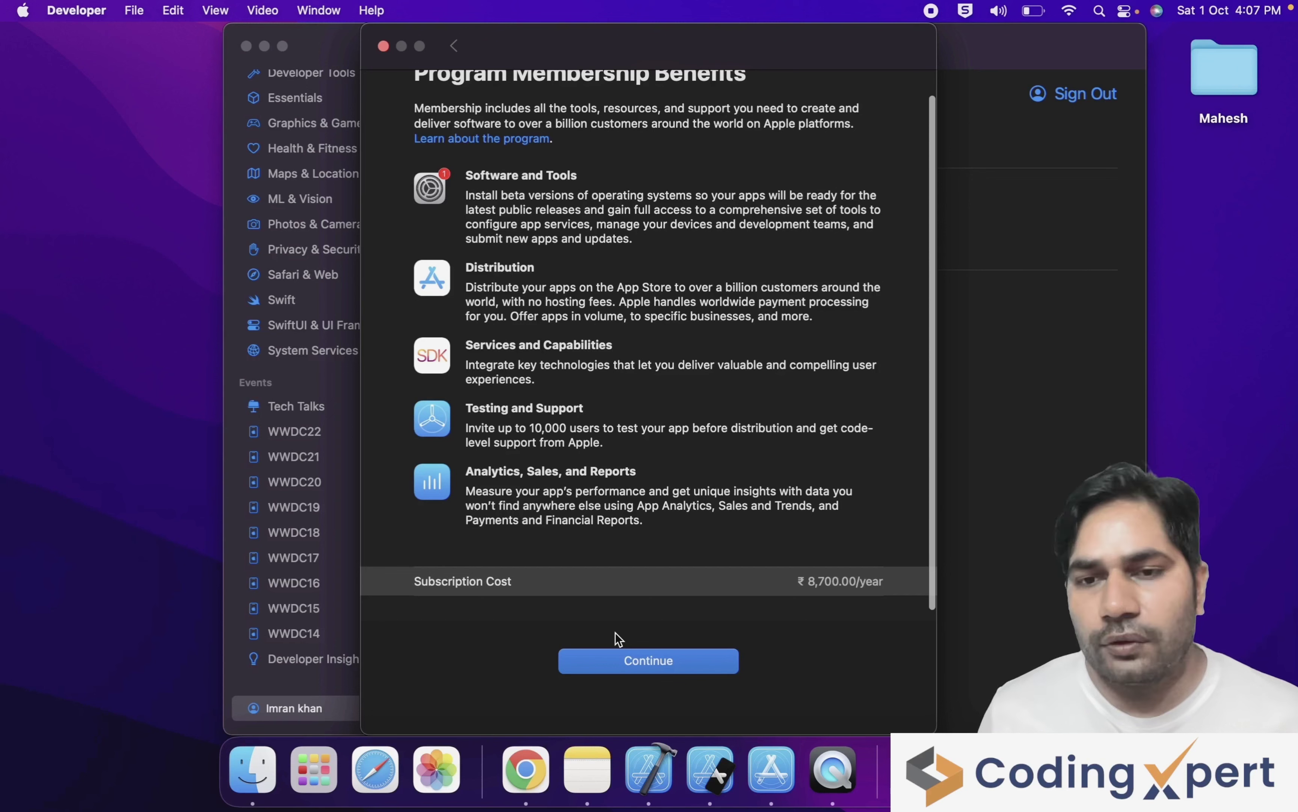
pyautogui.click(621, 657)
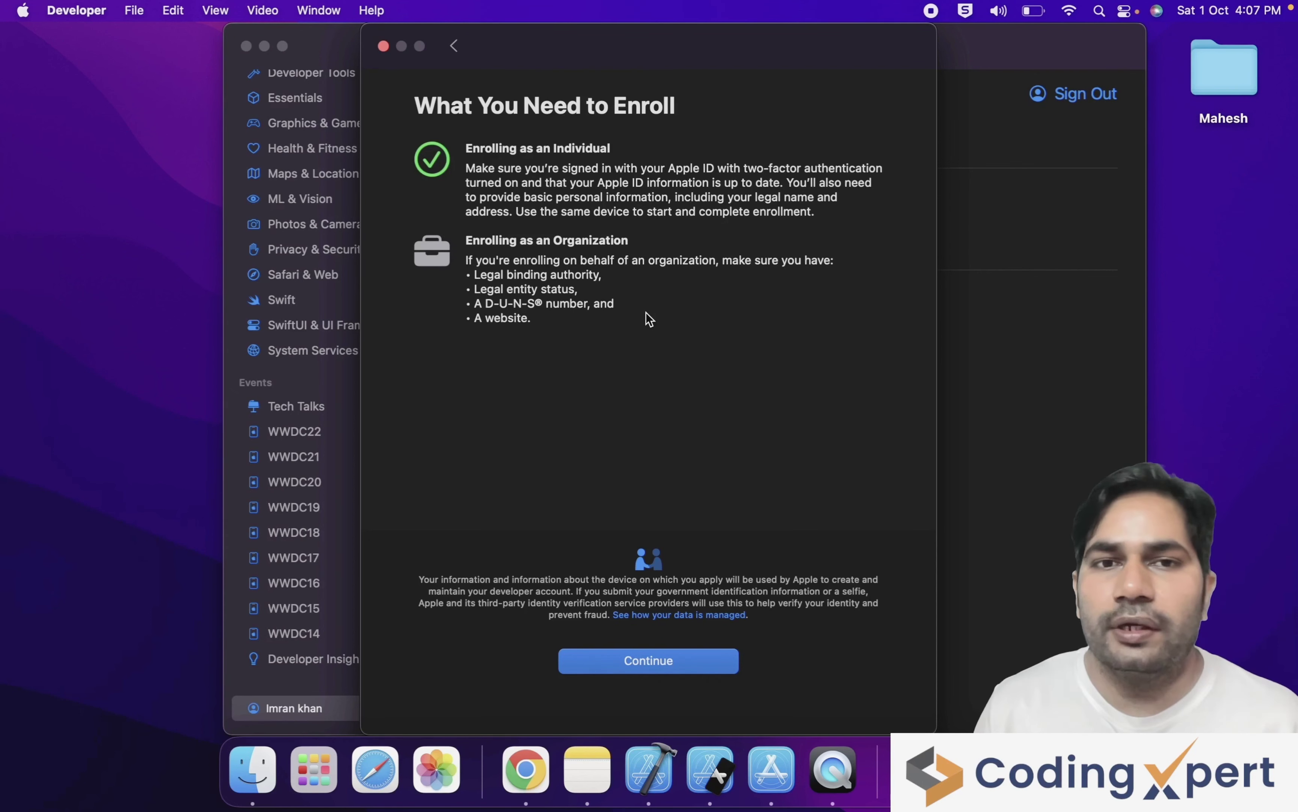
# Step: Move past the requirements, paste the phone number into Personal Information, and submit
pyautogui.click(640, 665)
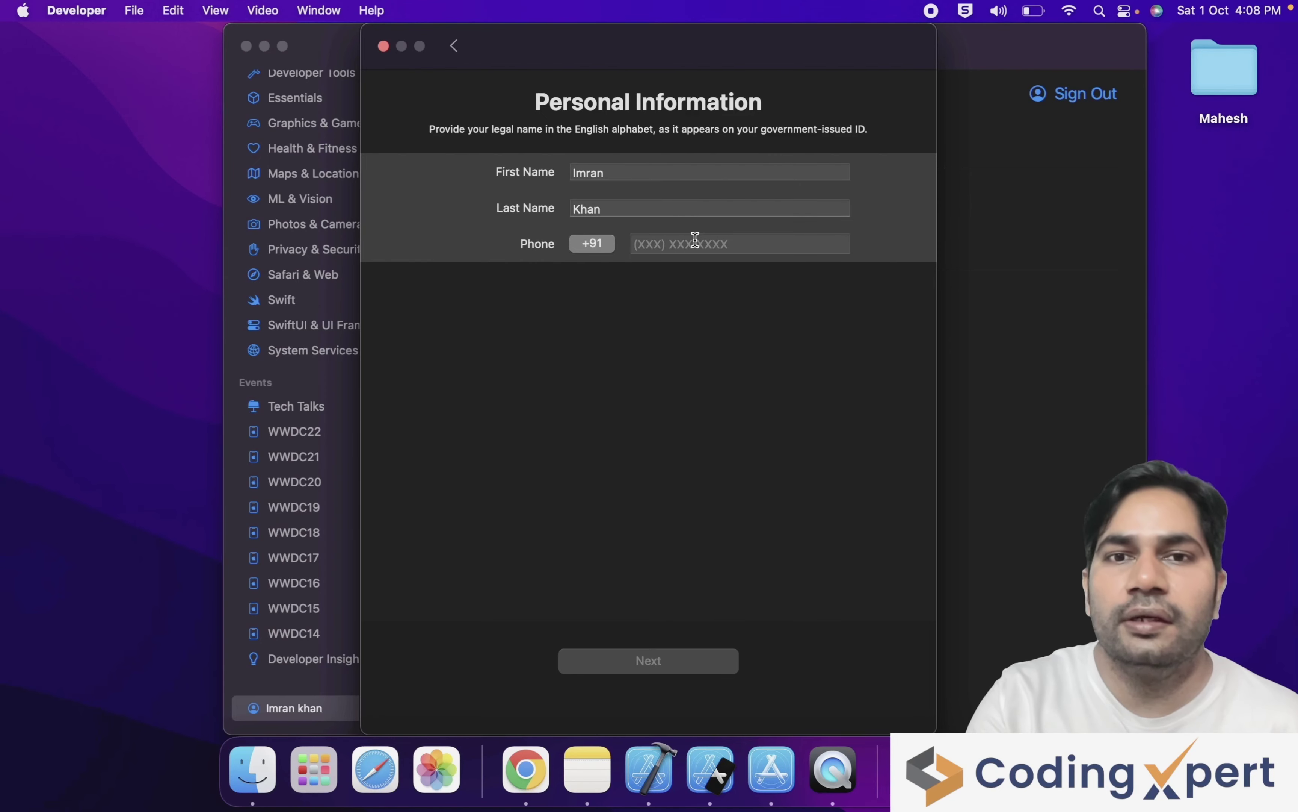
pyautogui.click(696, 243)
pyautogui.press('super+v')
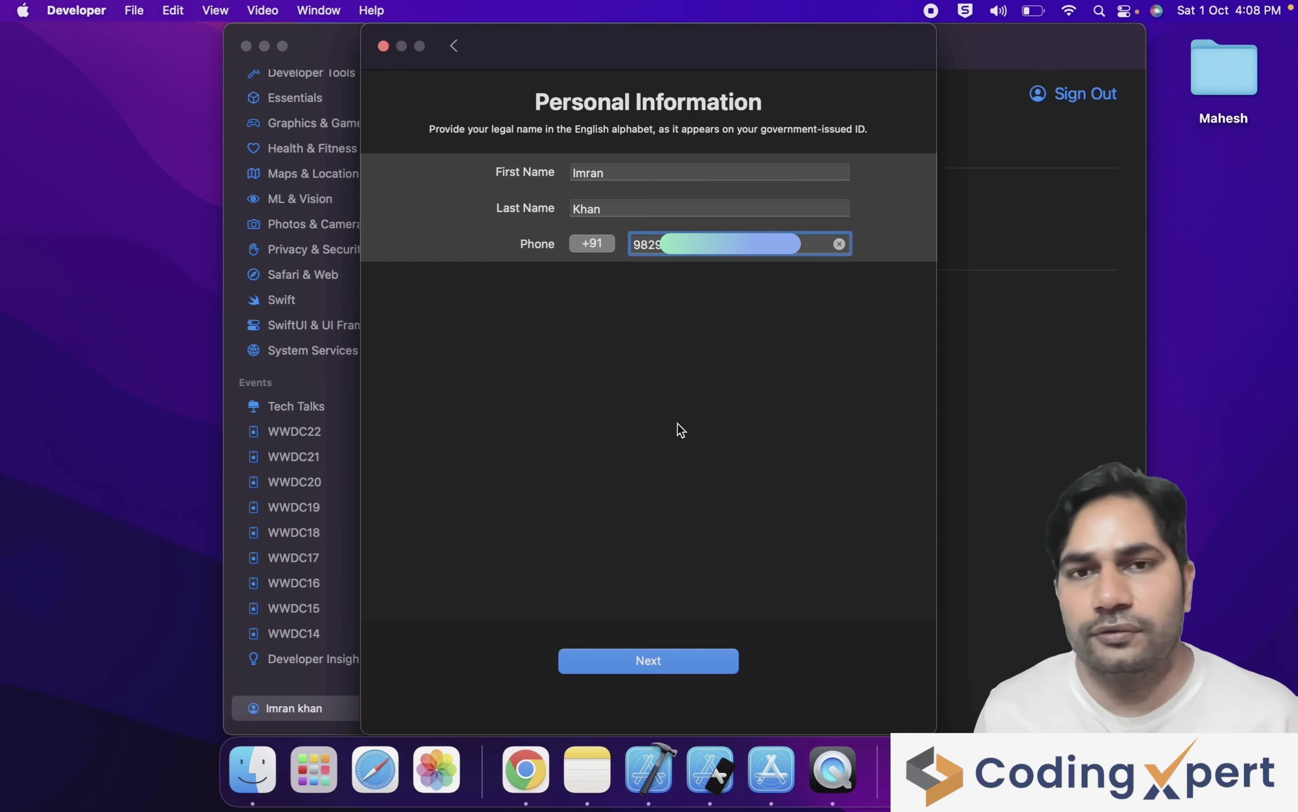
pyautogui.press('Return')
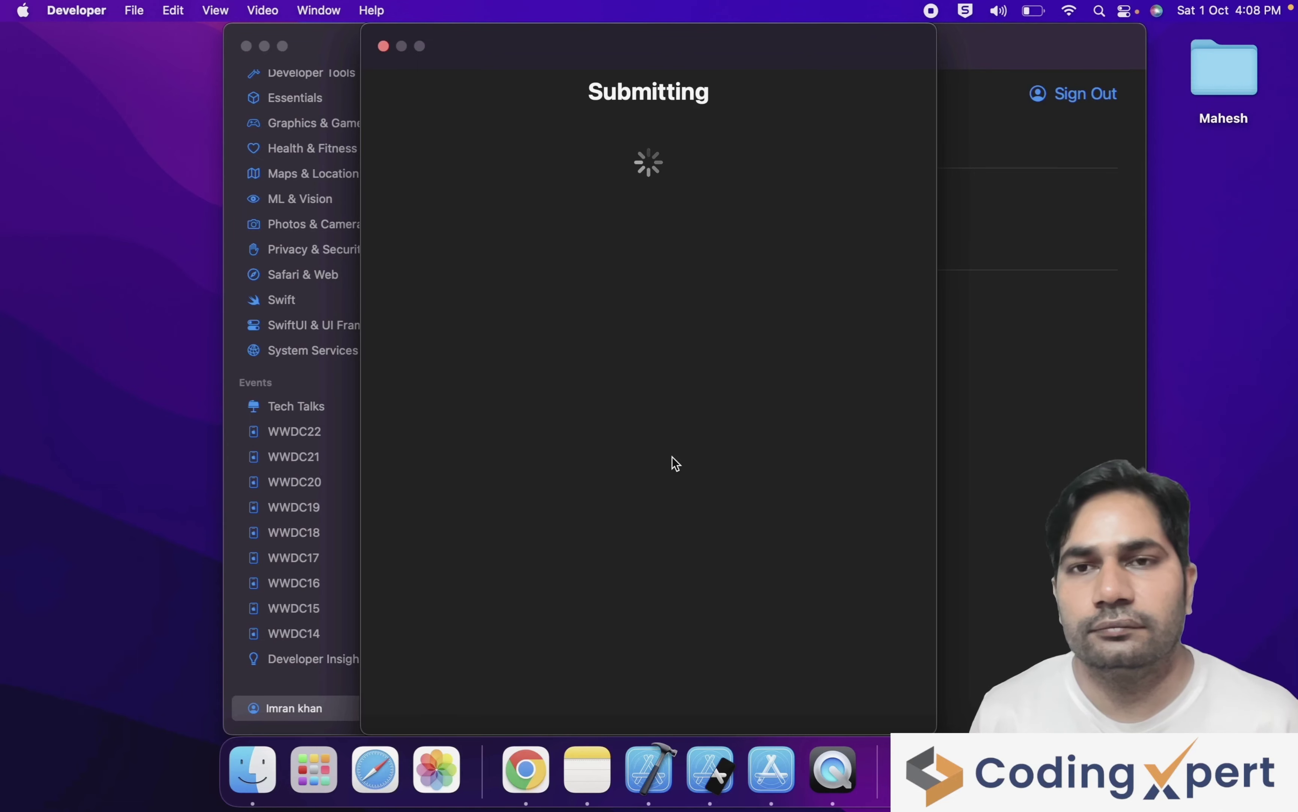
# Step: Enter the street address, apartment/building, city and postal code, then continue
pyautogui.click(643, 182)
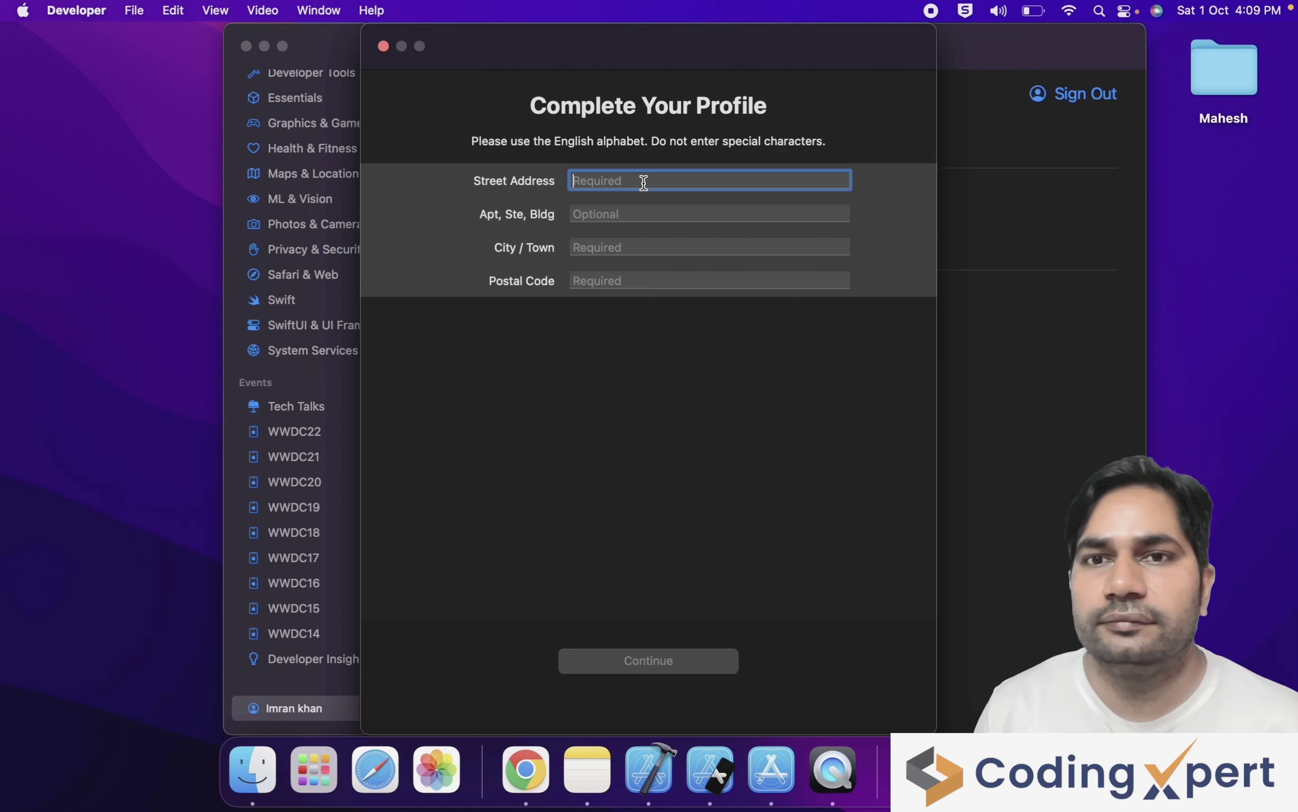
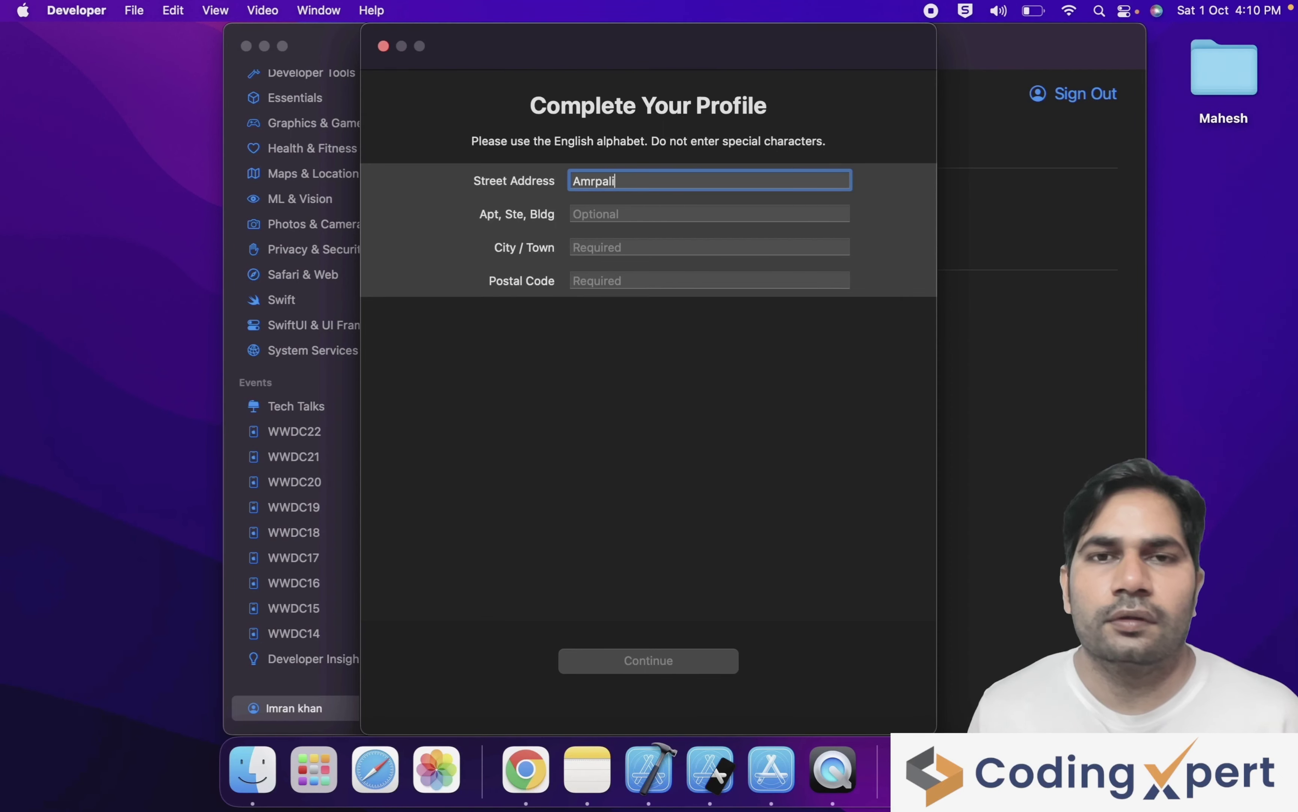
pyautogui.press('Tab')
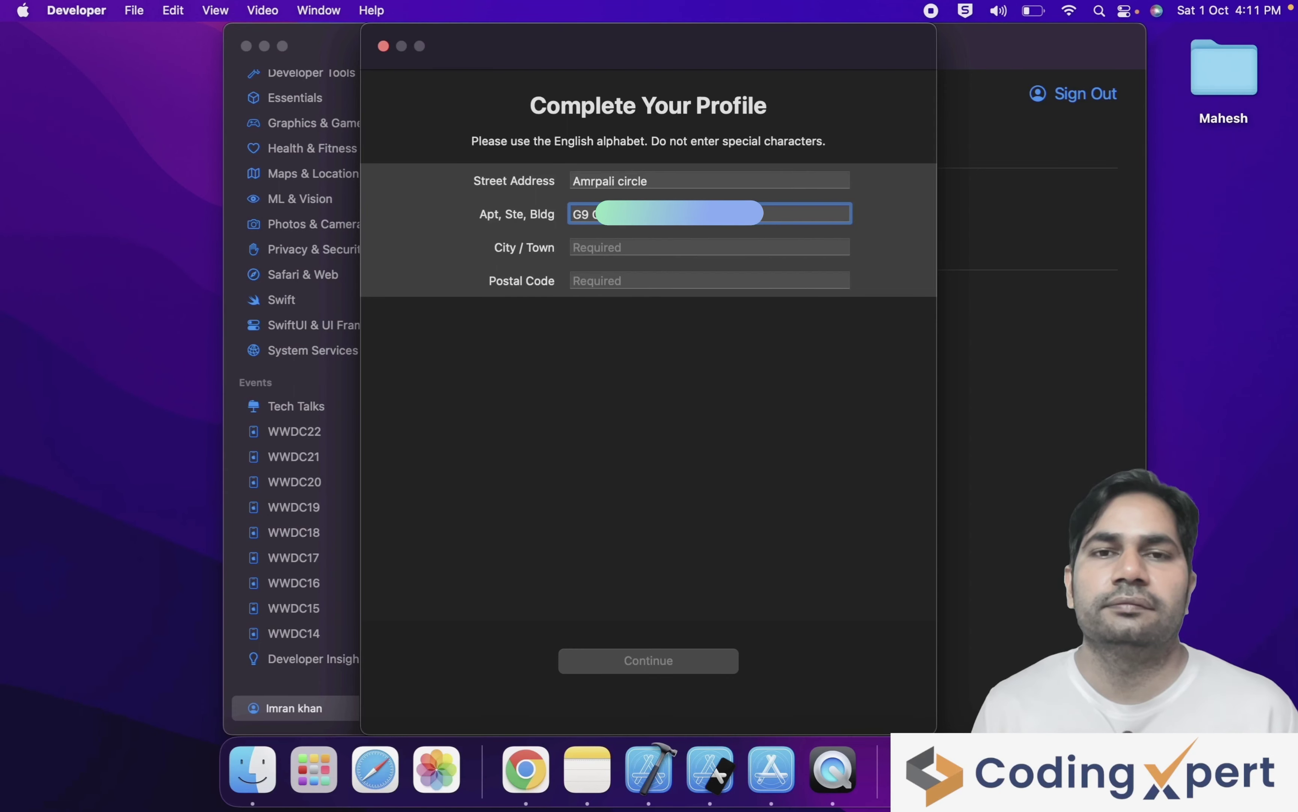
pyautogui.press('Tab')
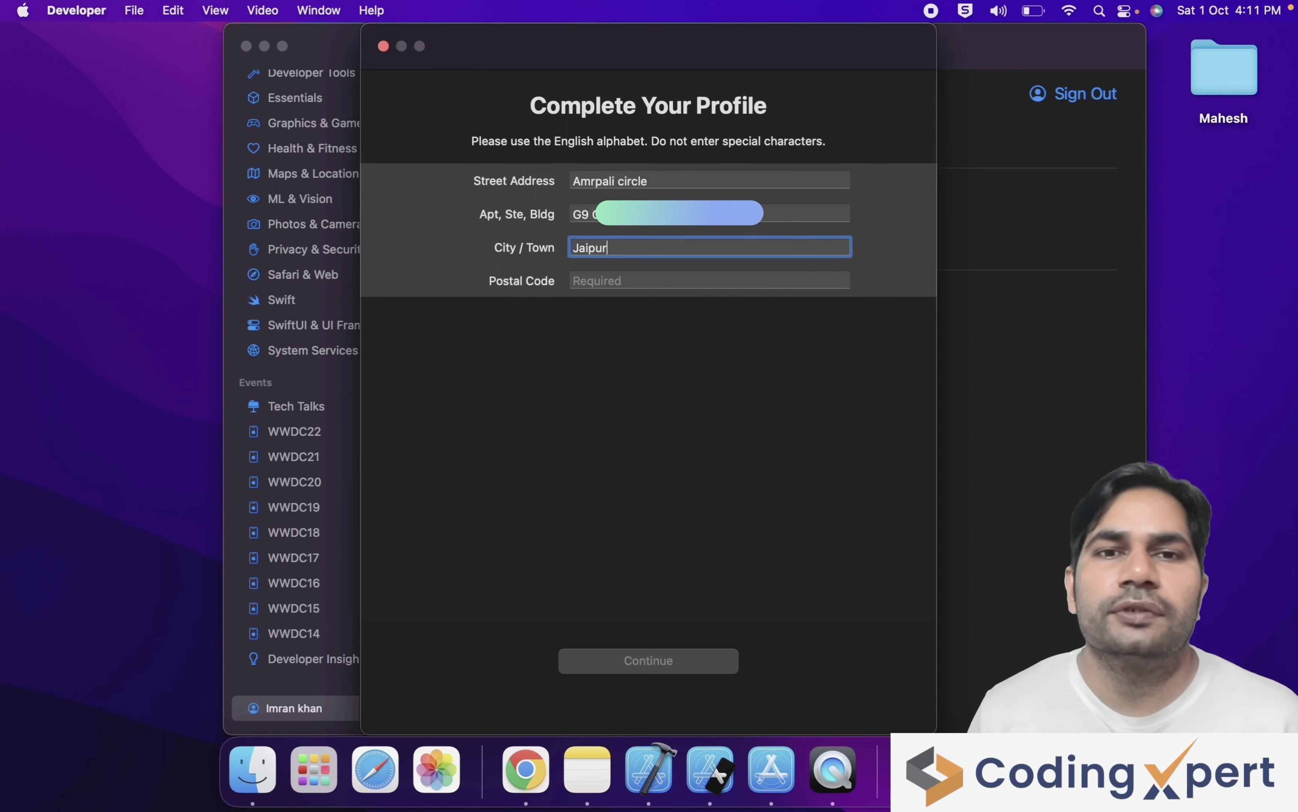
pyautogui.click(638, 280)
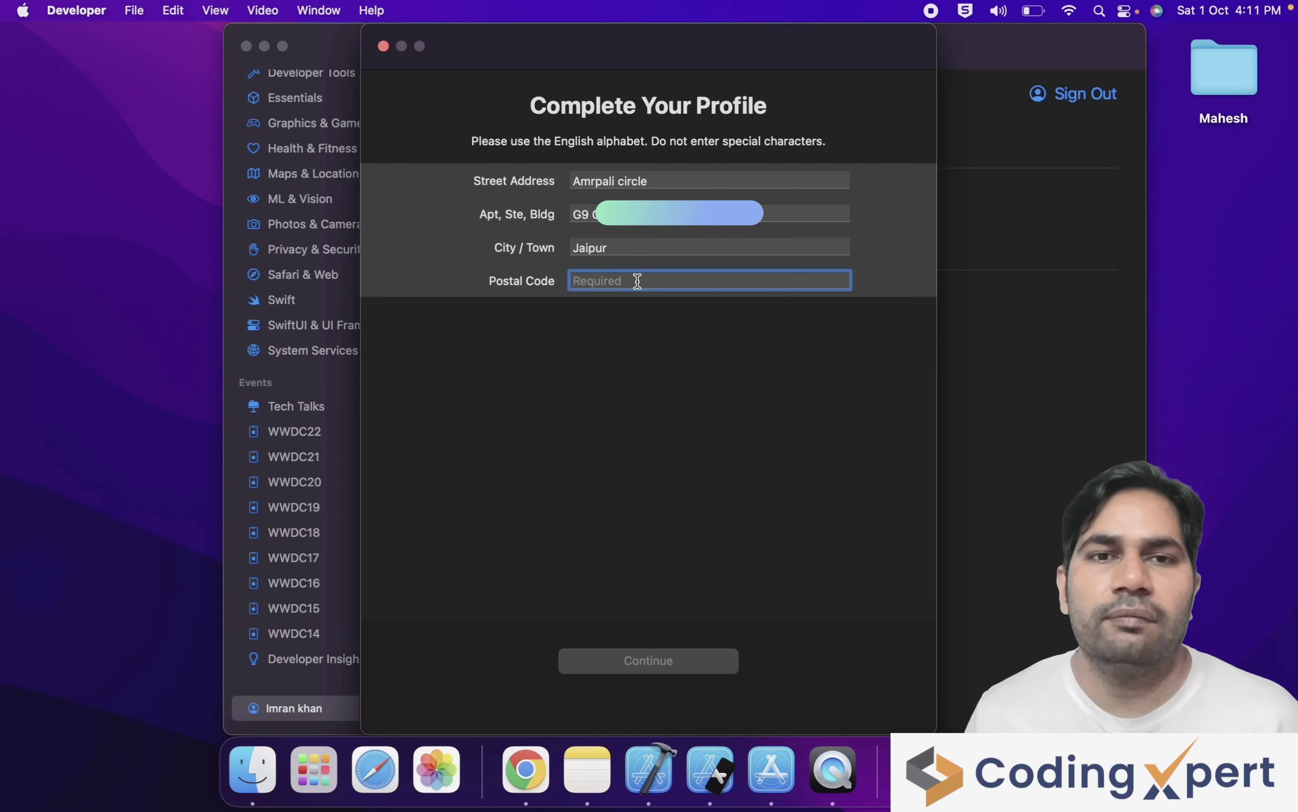
pyautogui.write('302021')
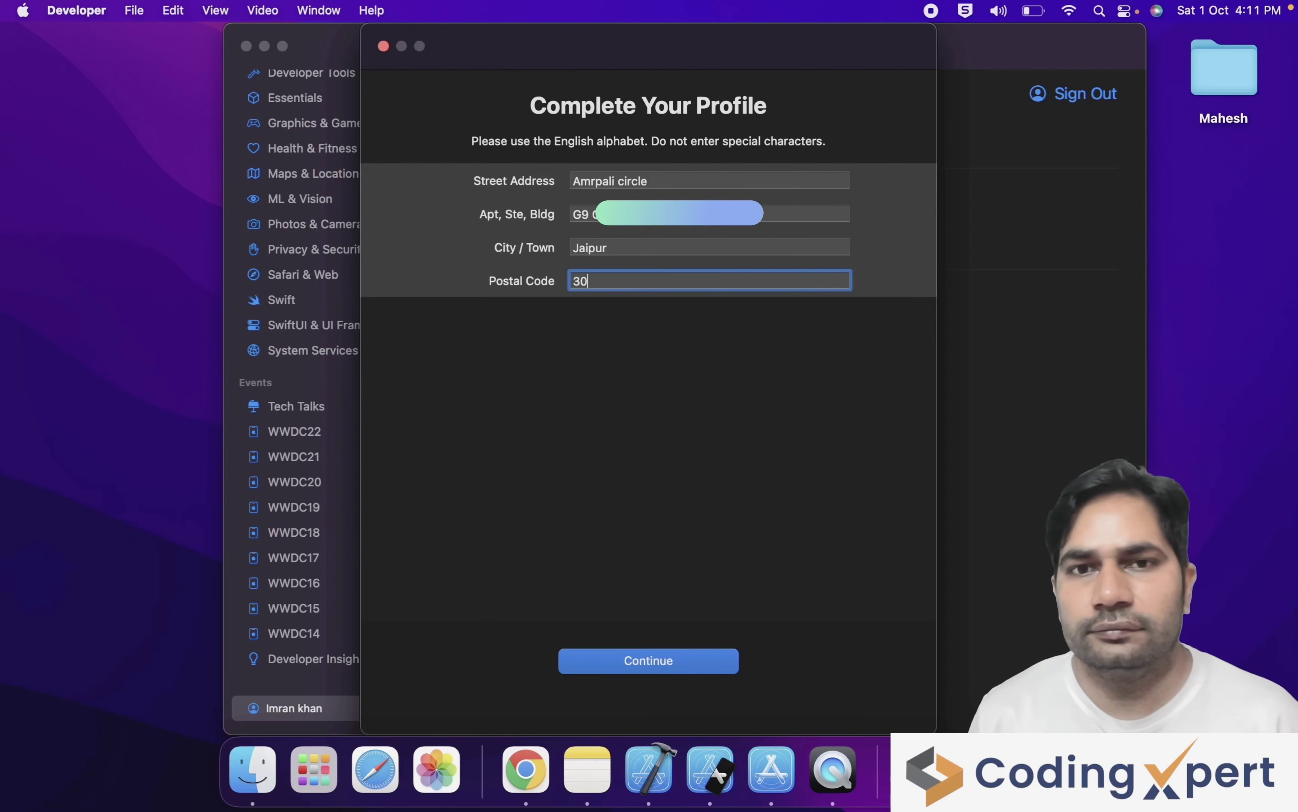
pyautogui.click(665, 660)
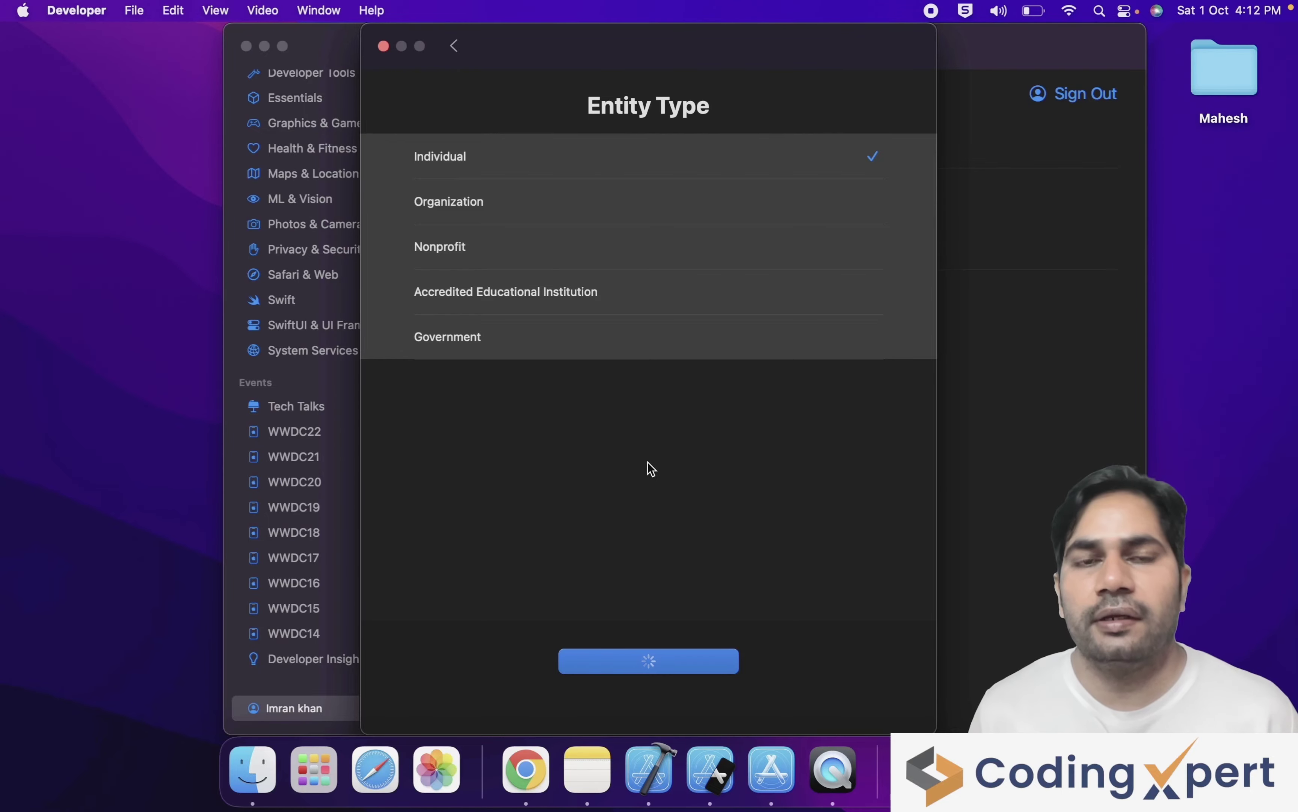
# Step: Scroll through the Program License Agreement's acceptance terms and definitions
pyautogui.scroll(-15, 648, 461)
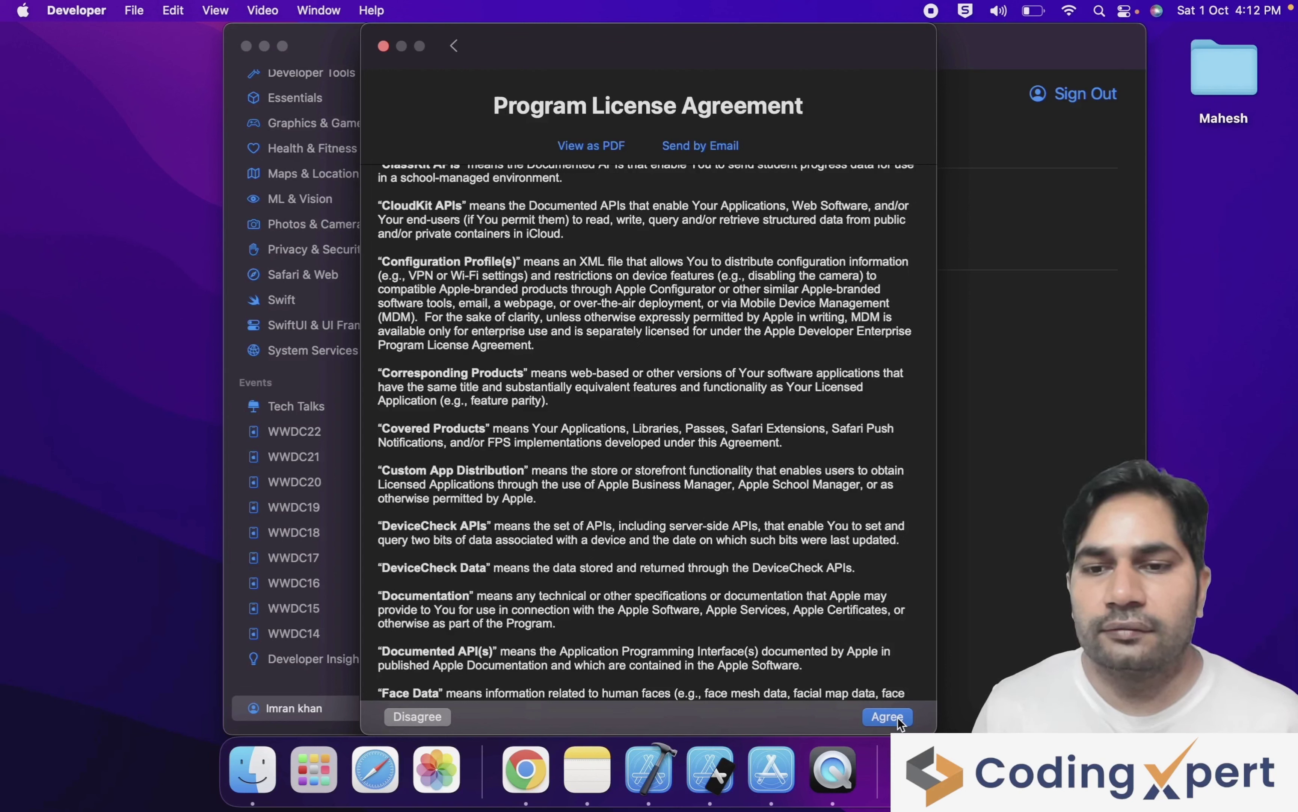
# Step: Agree to the Program License Agreement and confirm it in the Confirm Agreement sheet
pyautogui.click(898, 716)
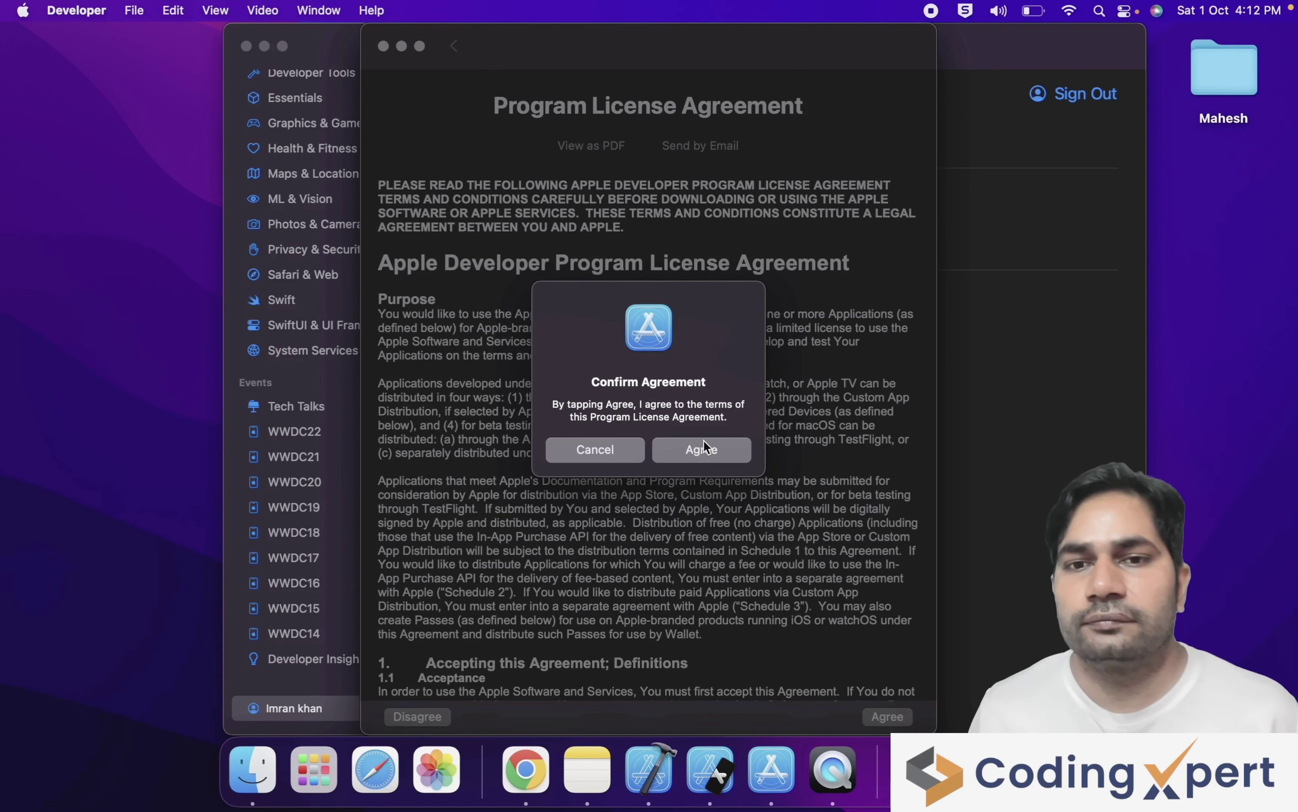
pyautogui.click(706, 449)
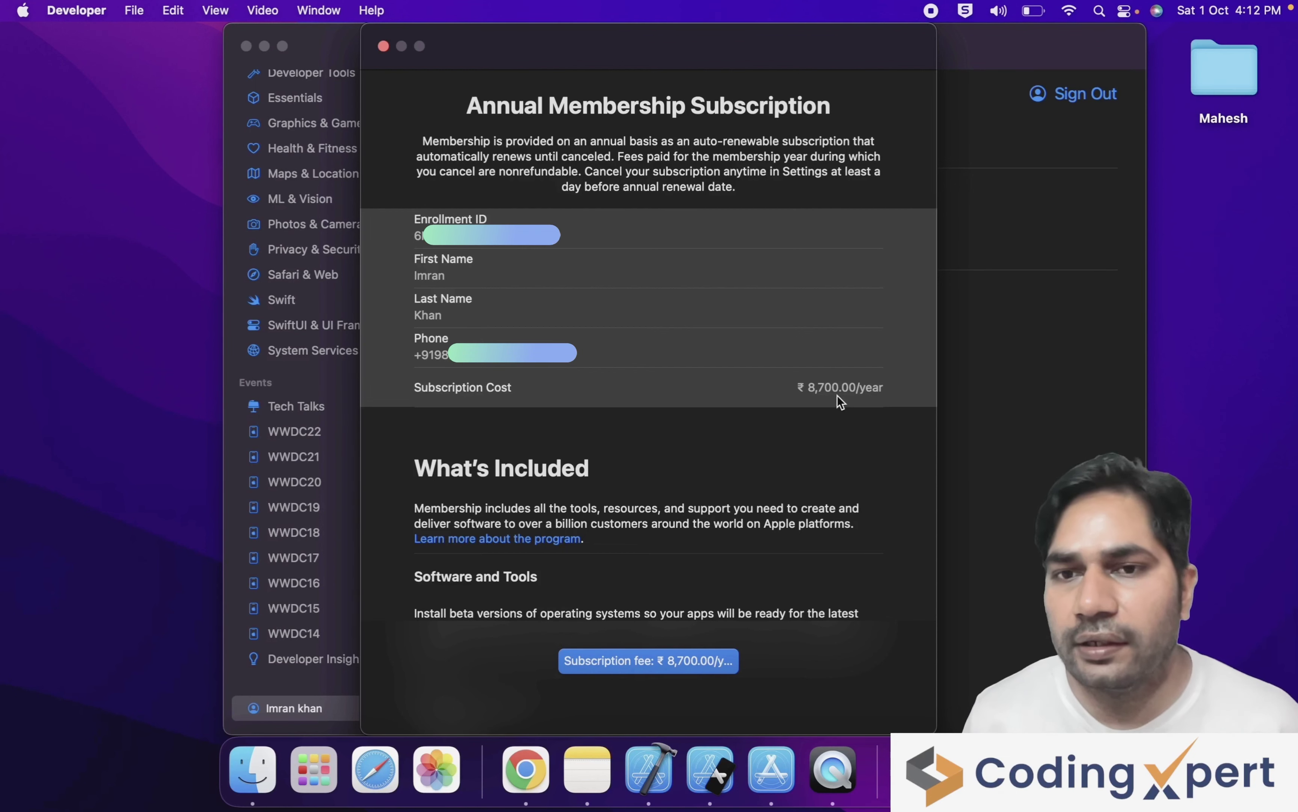
# Step: Review What's Included and buy the ₹ 8,700.00/year annual membership subscription
pyautogui.scroll(-2, 787, 497)
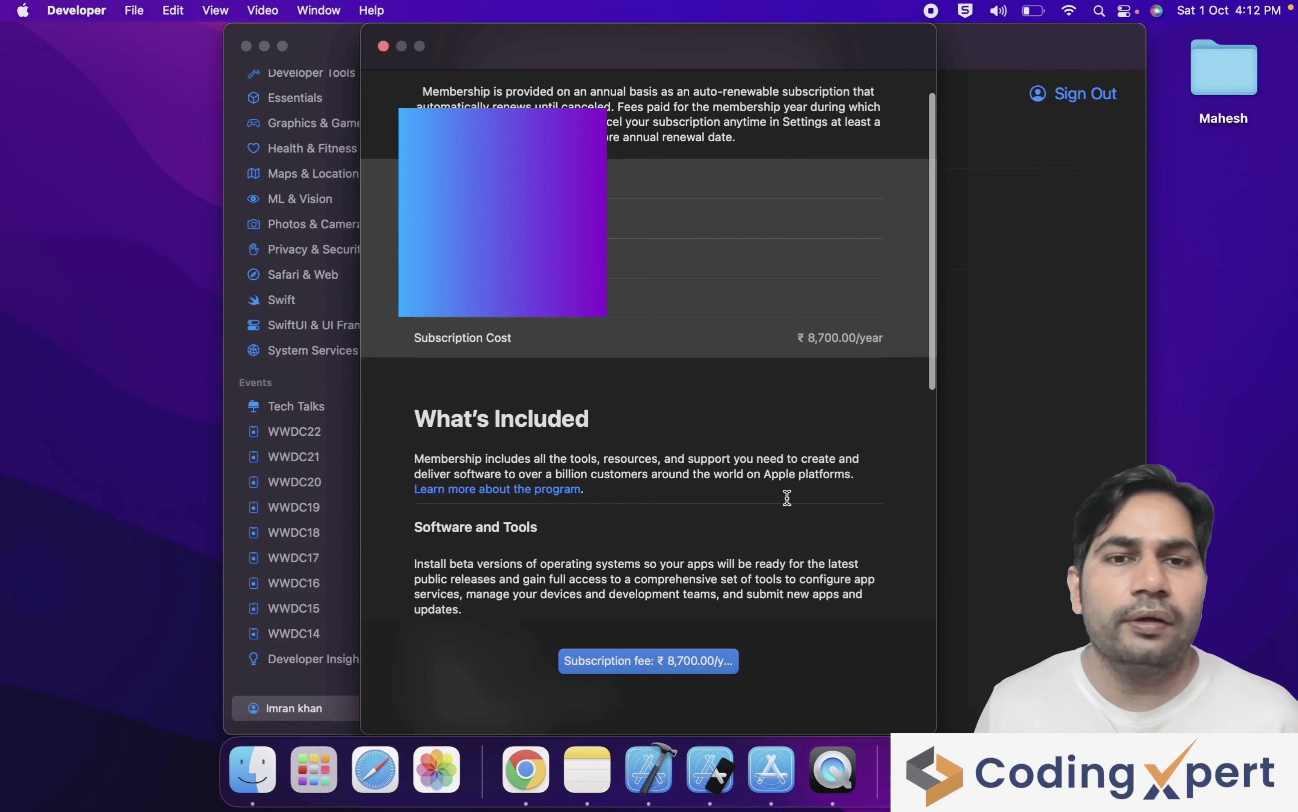
pyautogui.scroll(-3, 787, 497)
pyautogui.scroll(-8, 787, 504)
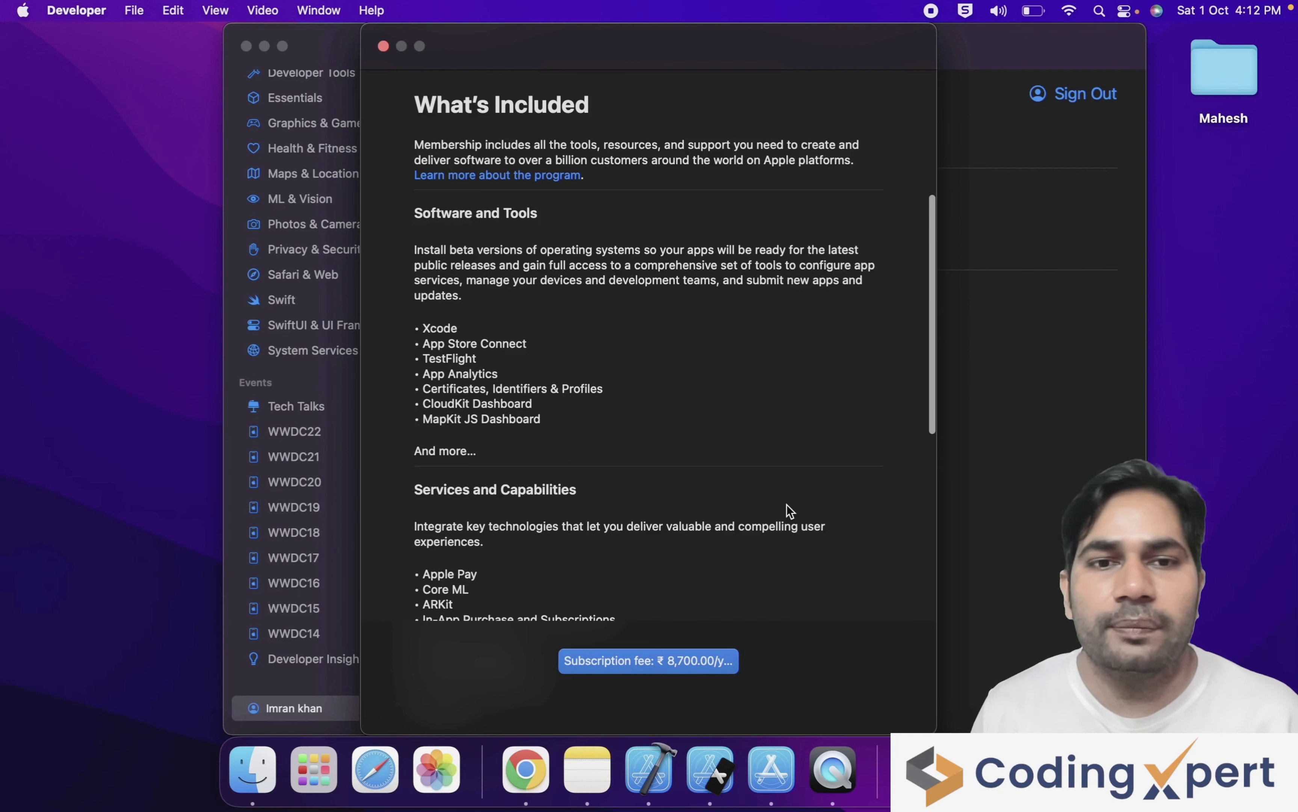
pyautogui.scroll(-10, 791, 511)
pyautogui.click(613, 666)
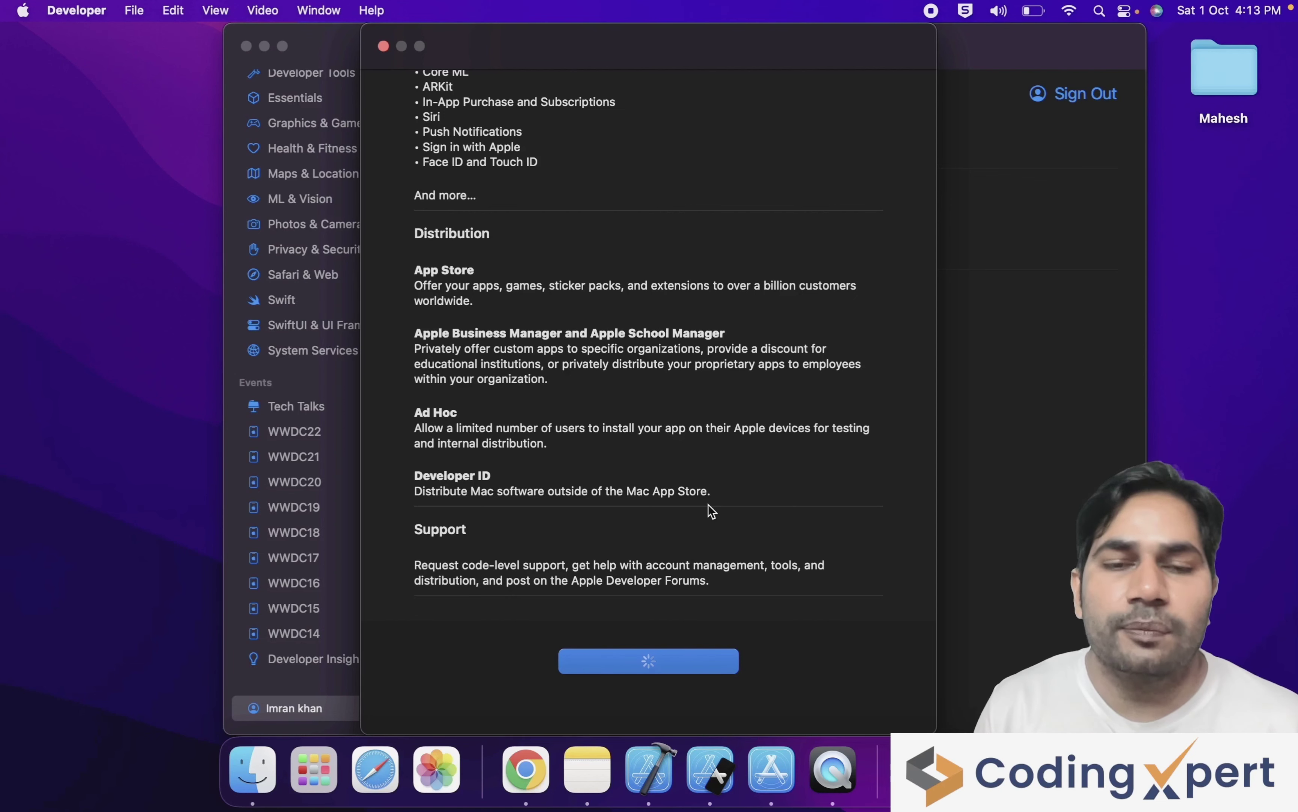
# Step: Sign in with the Apple ID and account password, then confirm Buy twice for the subscription
pyautogui.write('de')
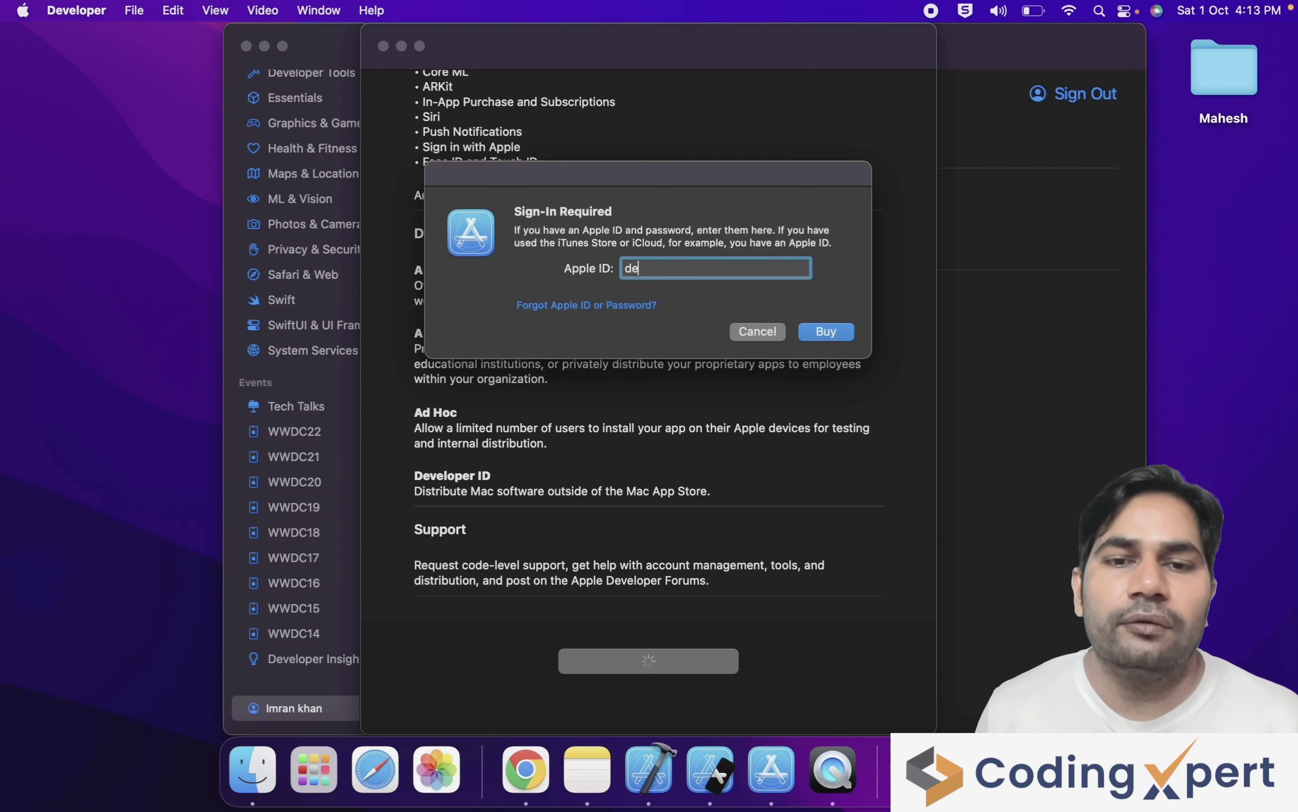
pyautogui.press('BackSpace')
pyautogui.press('BackSpace')
pyautogui.write('de')
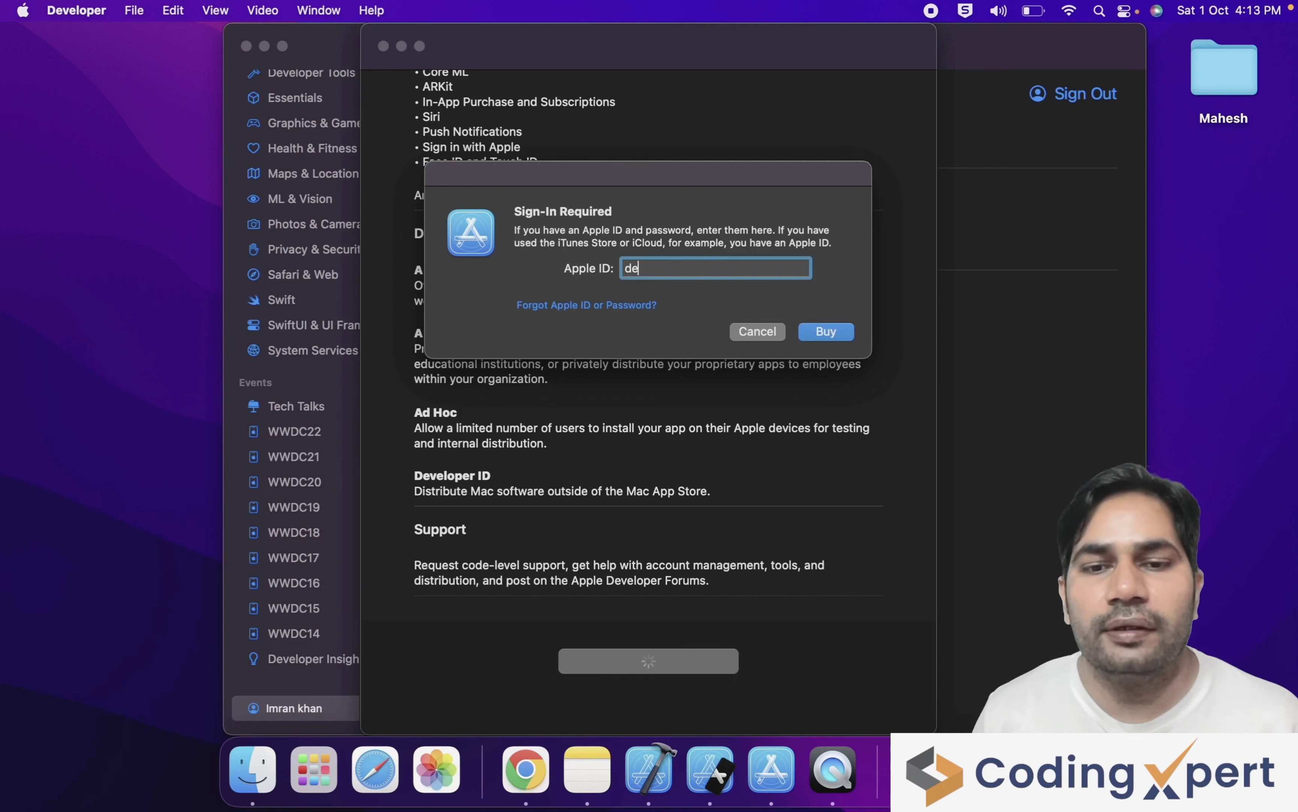
pyautogui.write('vel')
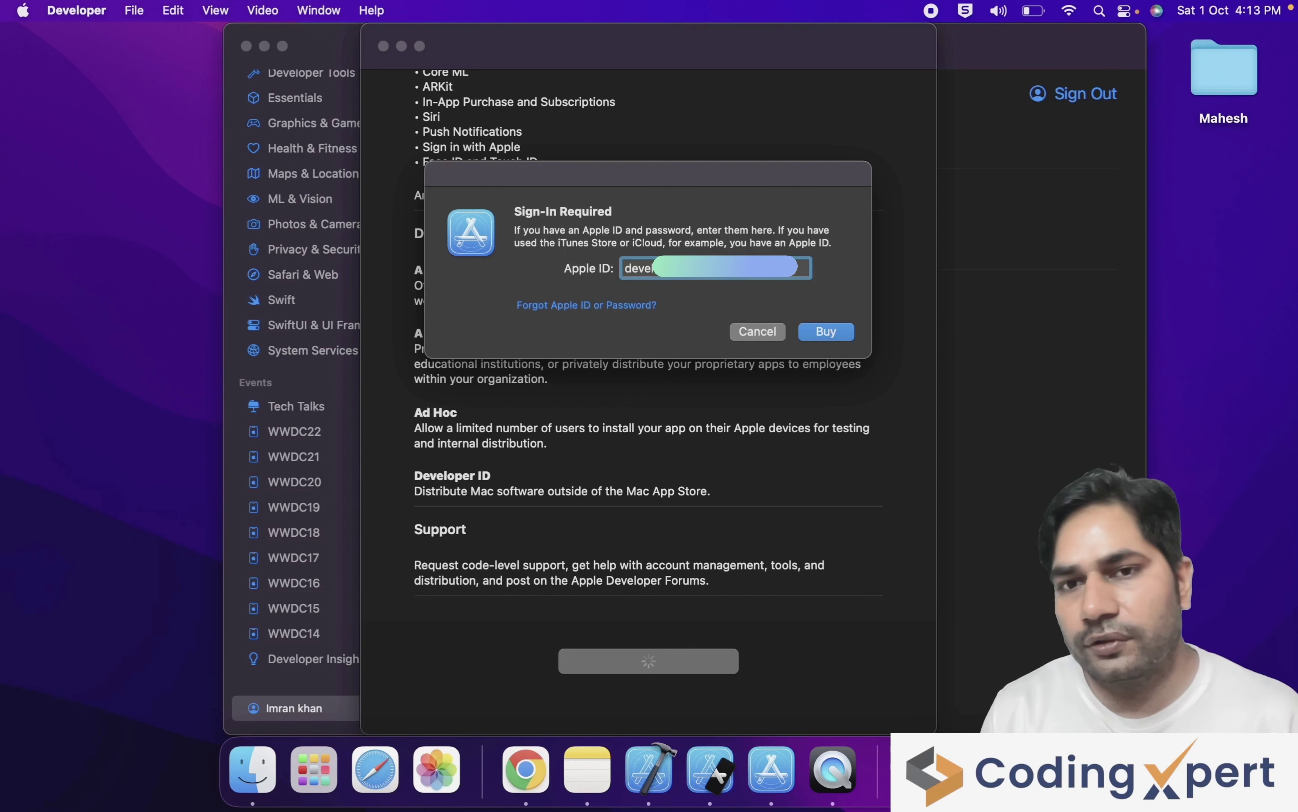
pyautogui.press('Return')
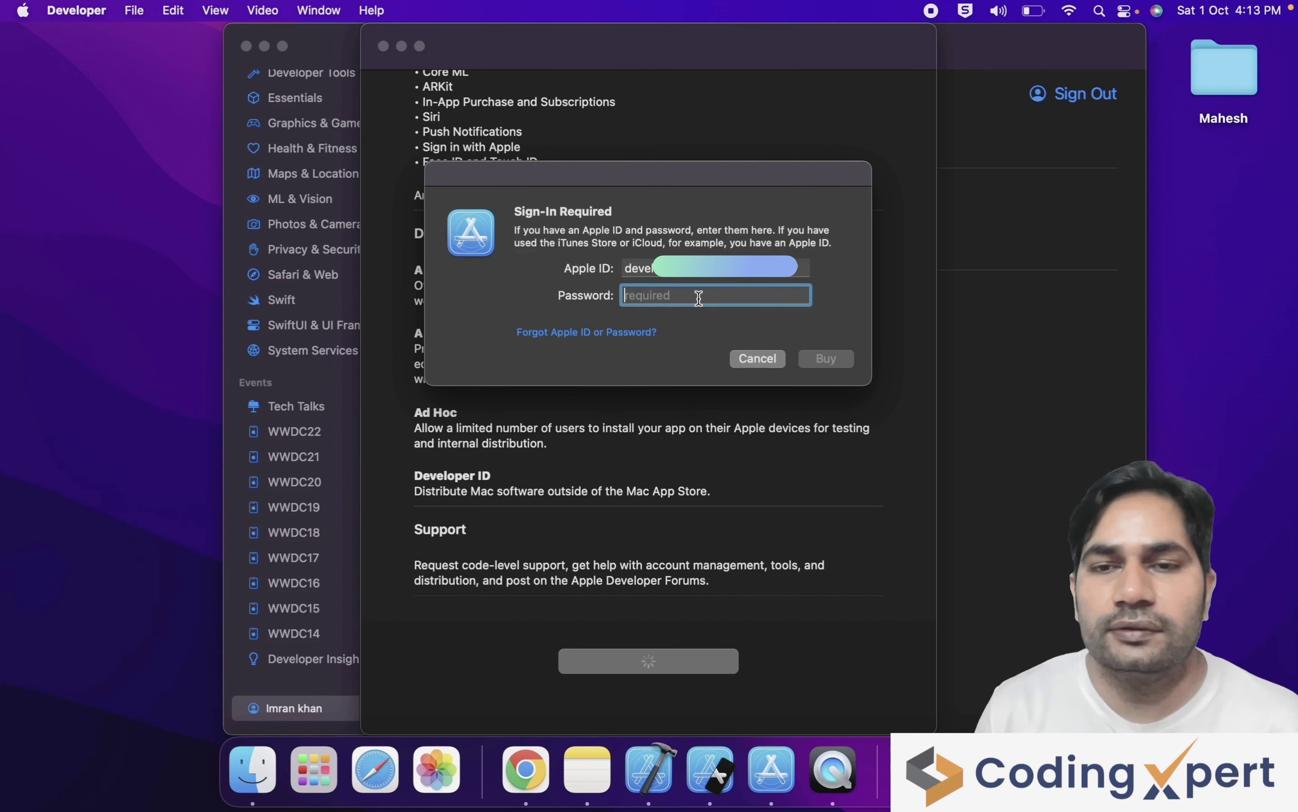
pyautogui.press('super+v')
pyautogui.click(833, 361)
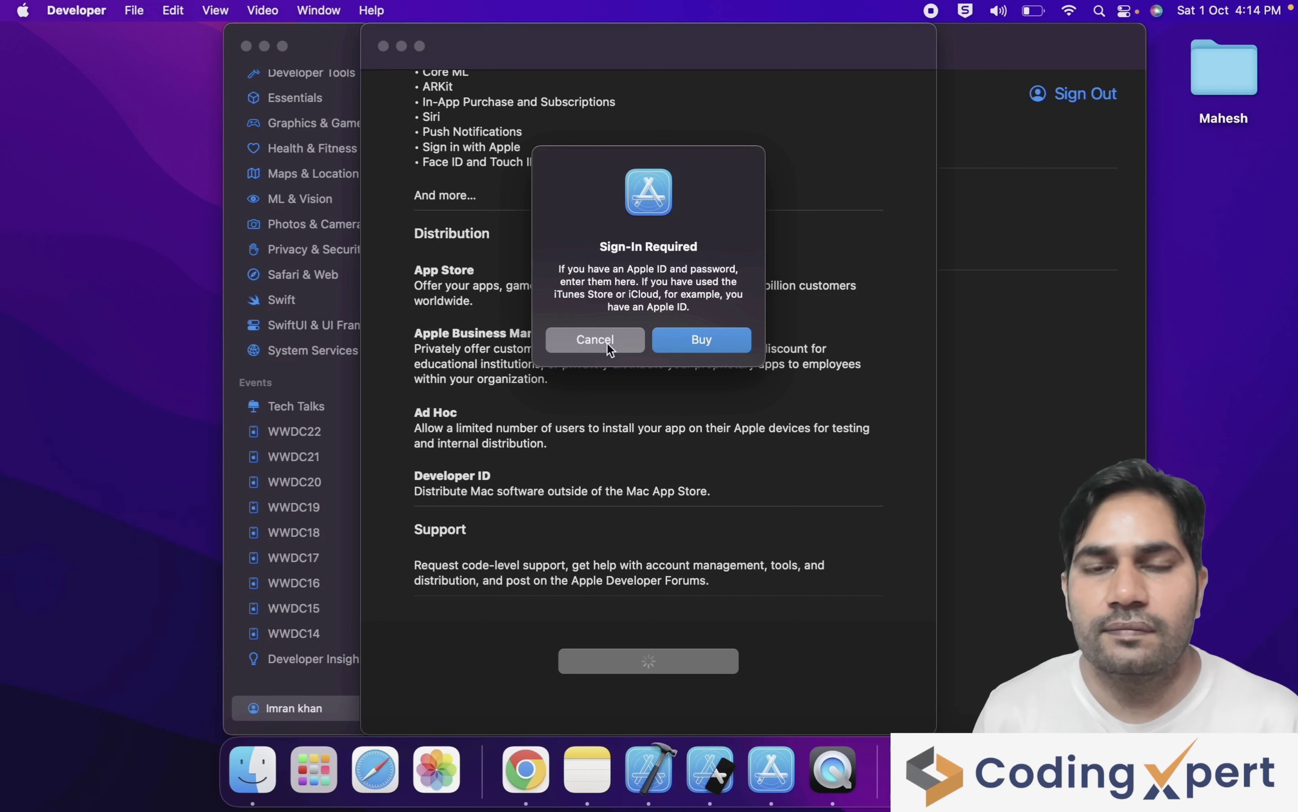
pyautogui.click(699, 338)
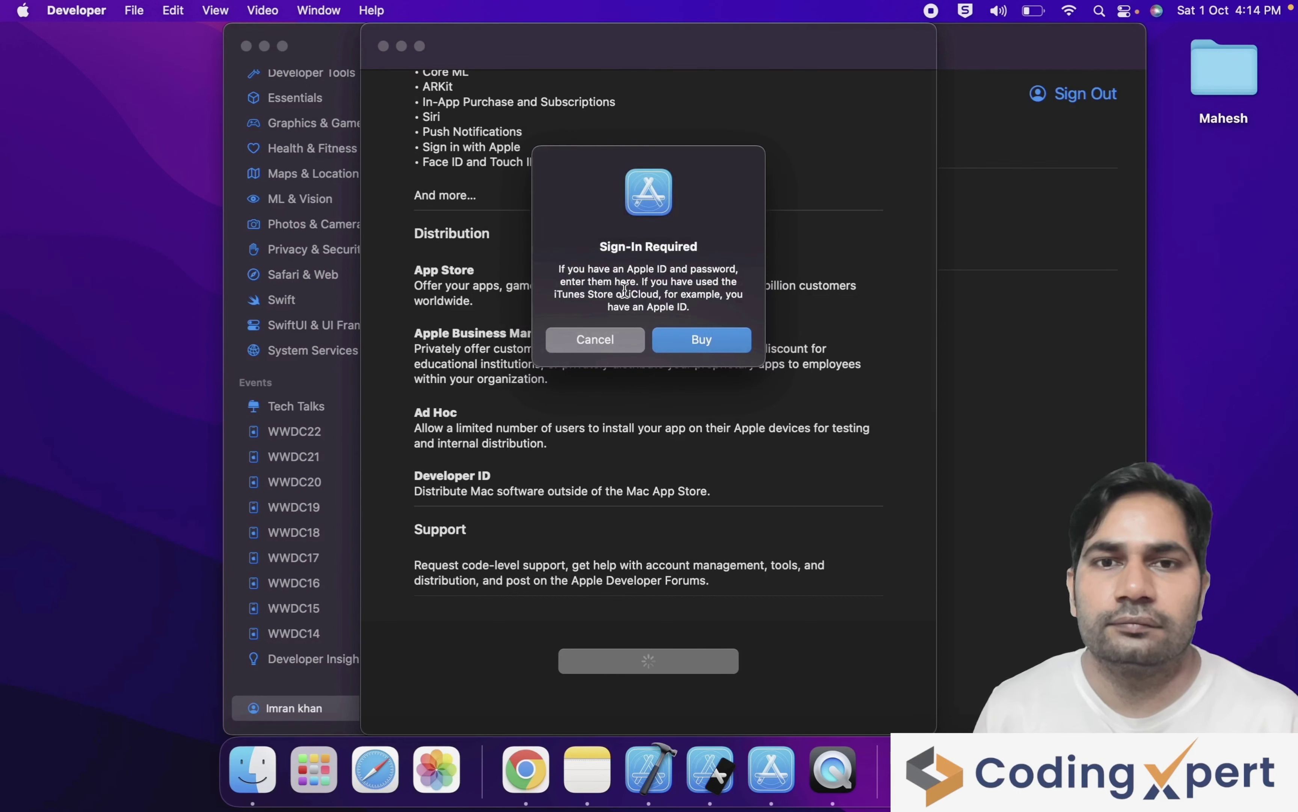
pyautogui.click(698, 338)
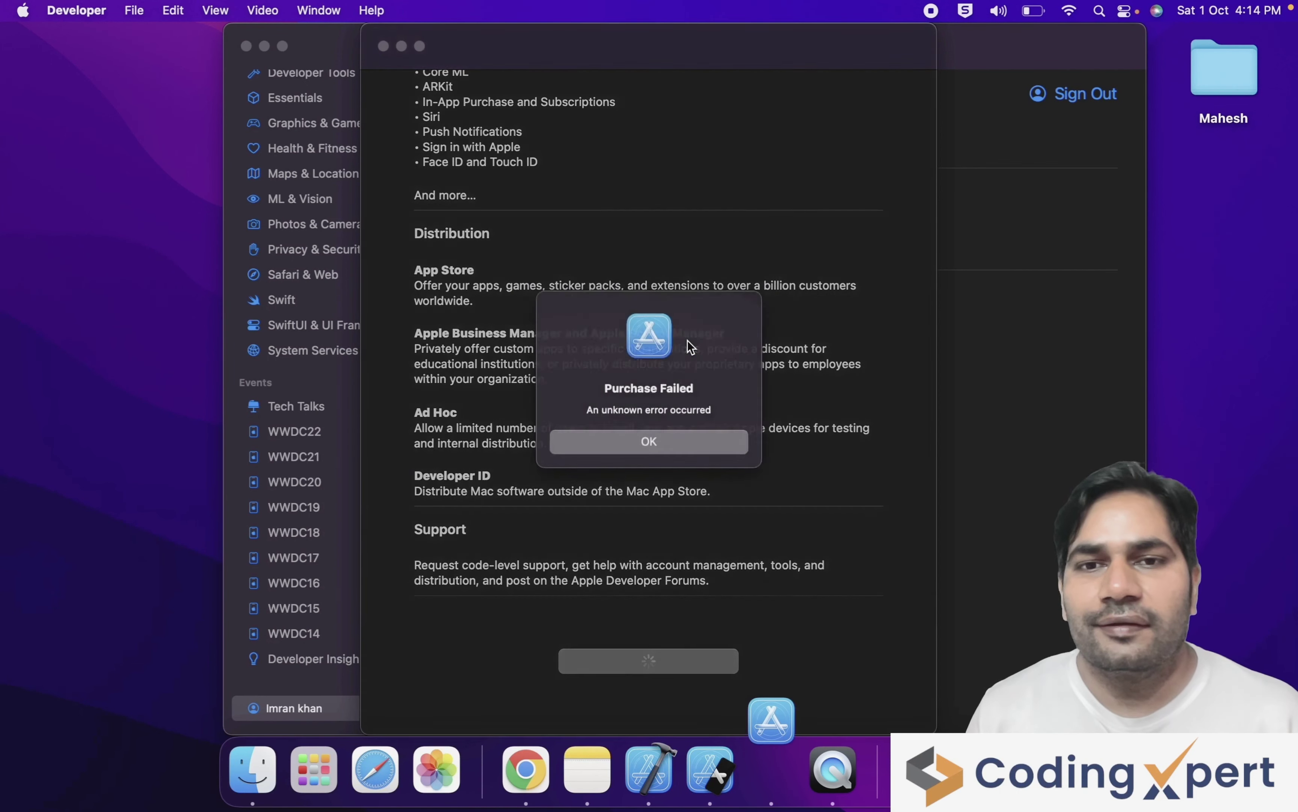
# Step: Dismiss the Purchase Failed alert with OK
pyautogui.click(663, 439)
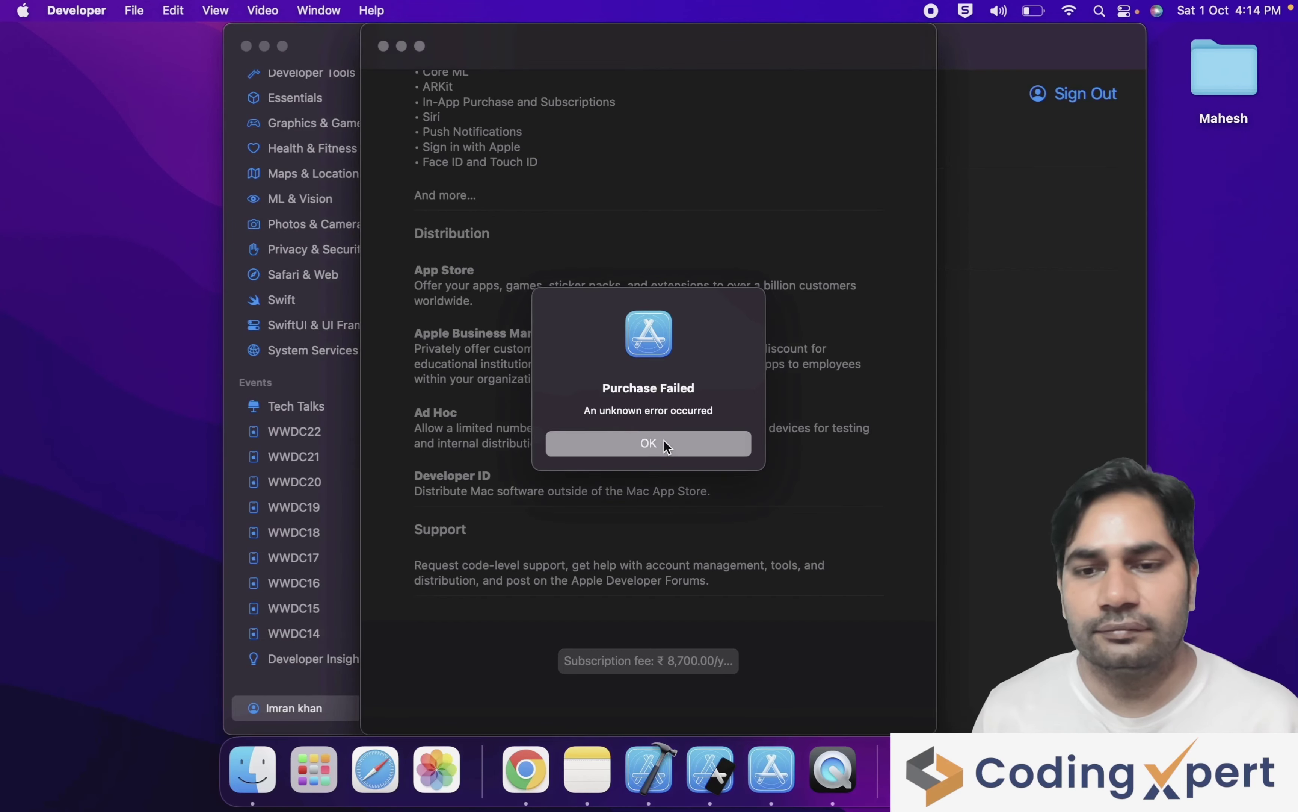
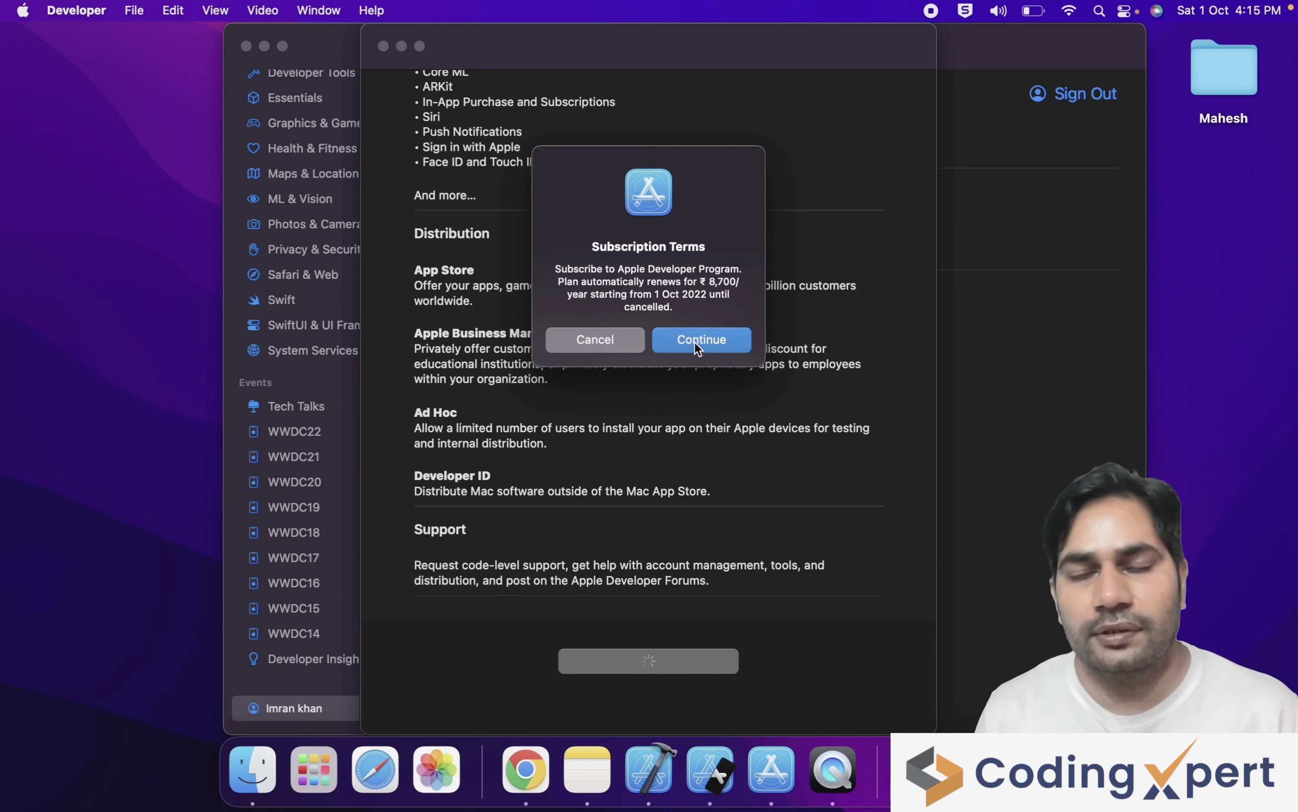
# Step: Accept the Subscription Terms and confirm the yearly Apple Developer Program subscription
pyautogui.click(717, 342)
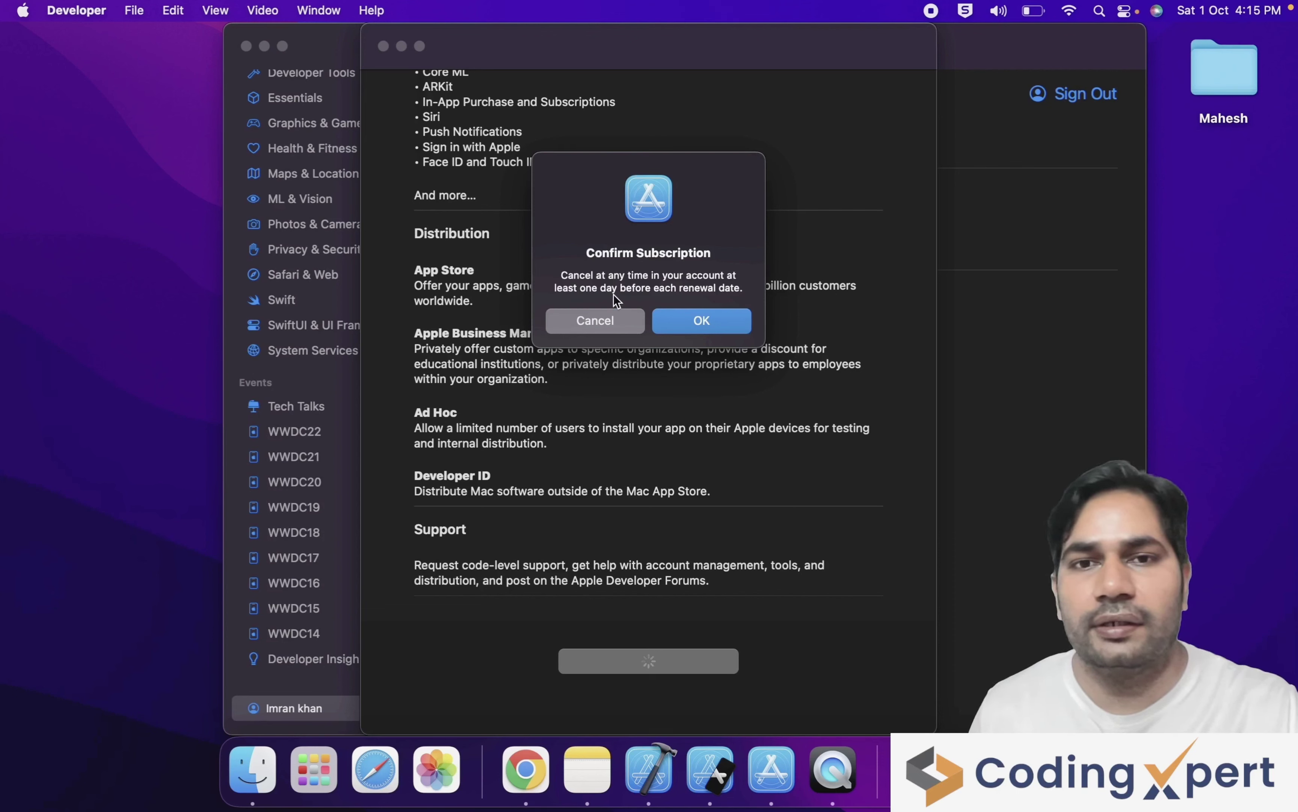
pyautogui.click(685, 320)
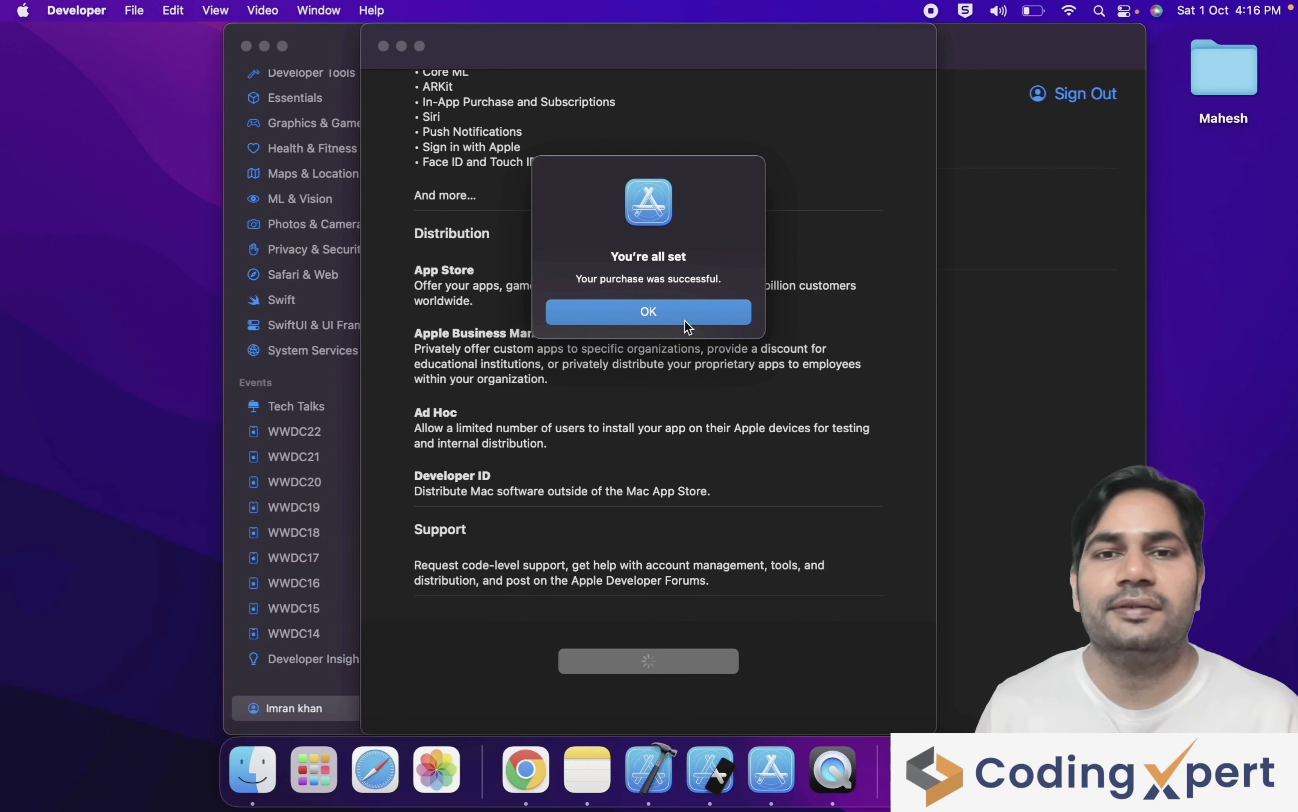
# Step: Dismiss the purchase success message and go to Account on developer.apple.com in Chrome
pyautogui.click(684, 320)
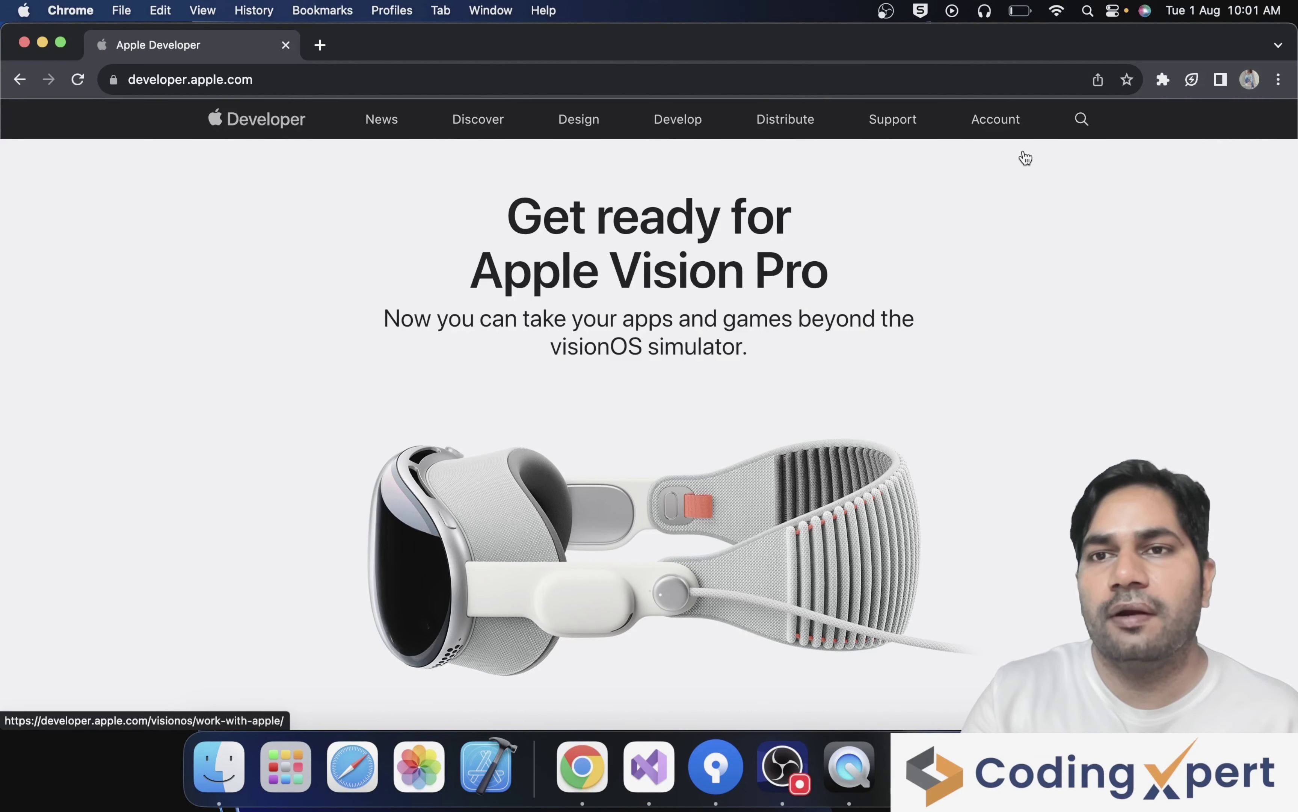
pyautogui.click(988, 122)
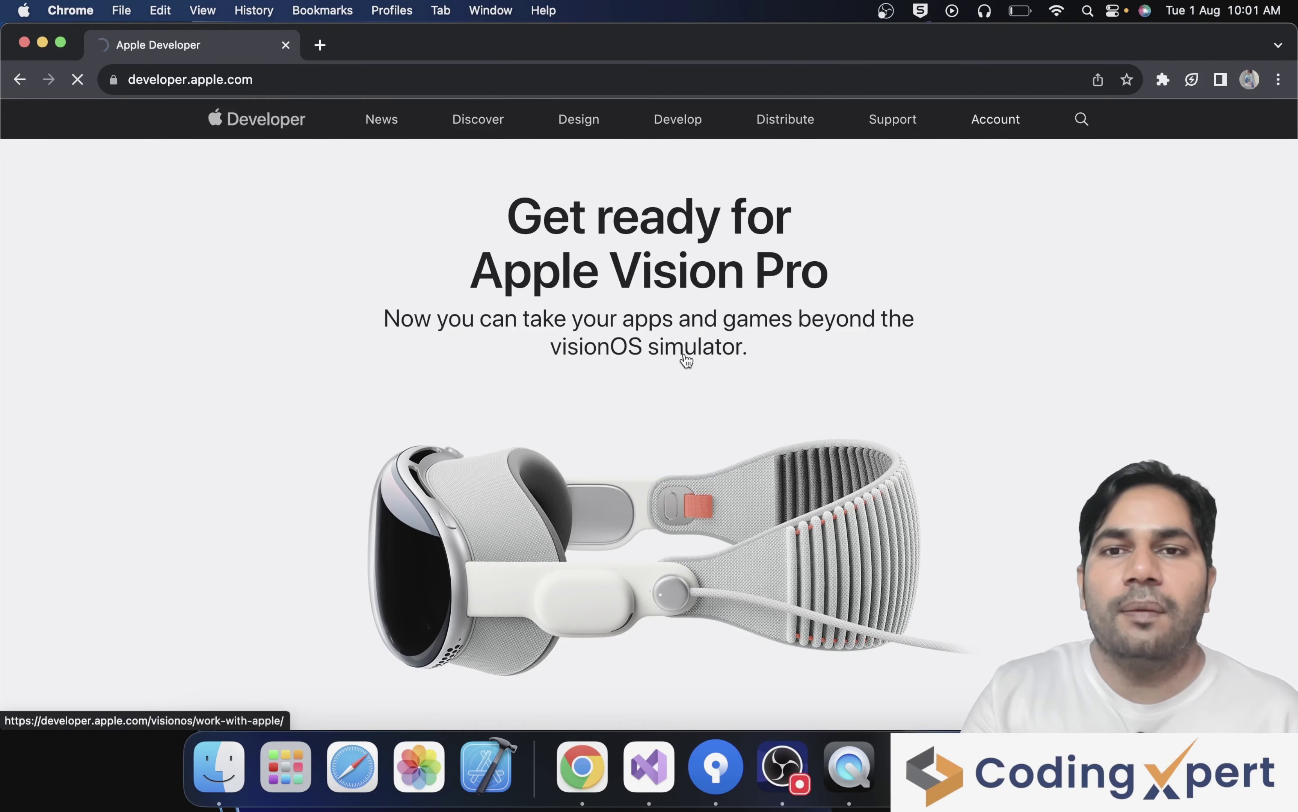